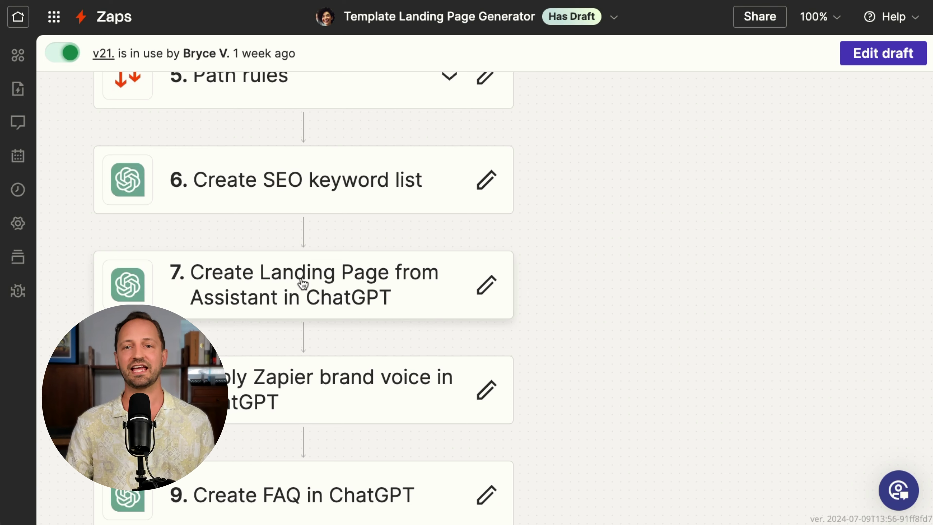
Open step 7, Create Landing Page from Assistant in ChatGPT, and review its message fields and assistant setting
left_click(303, 283)
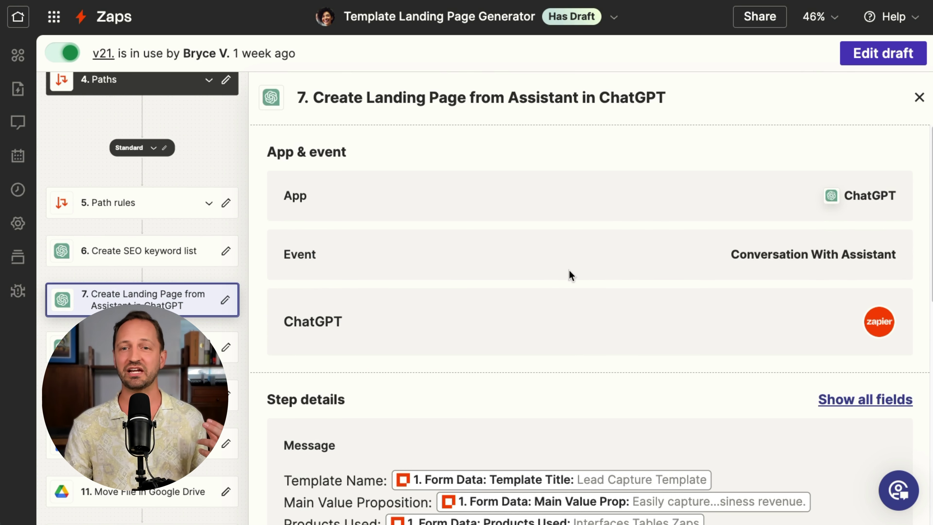
scroll(569, 270, "down", 3)
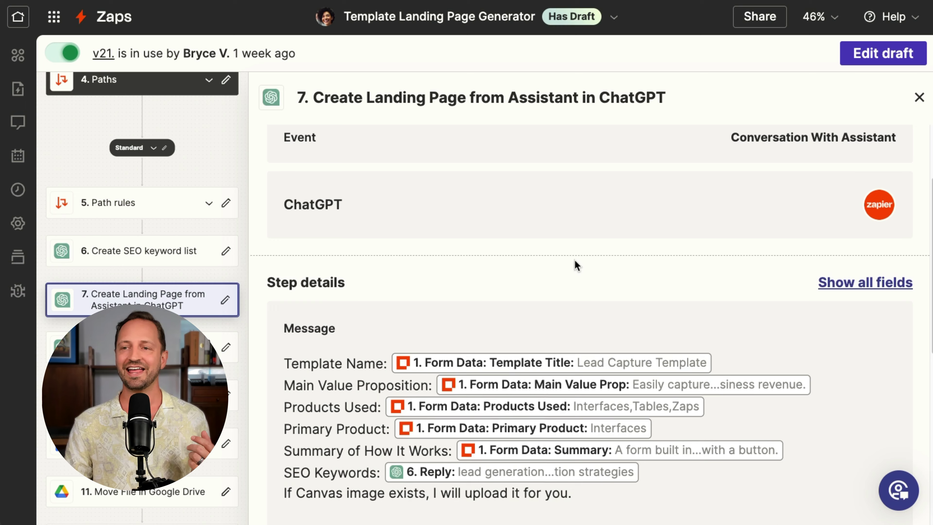
scroll(575, 265, "down", 1)
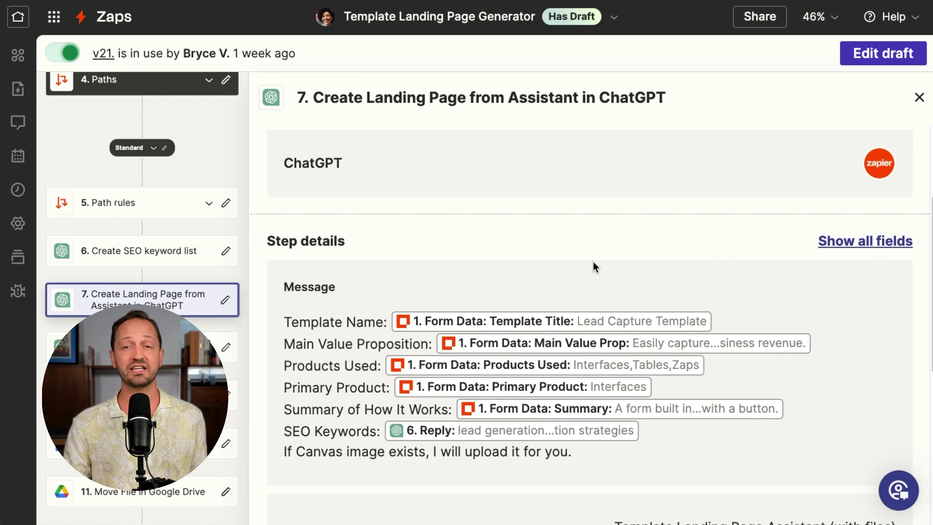
scroll(593, 263, "down", 1)
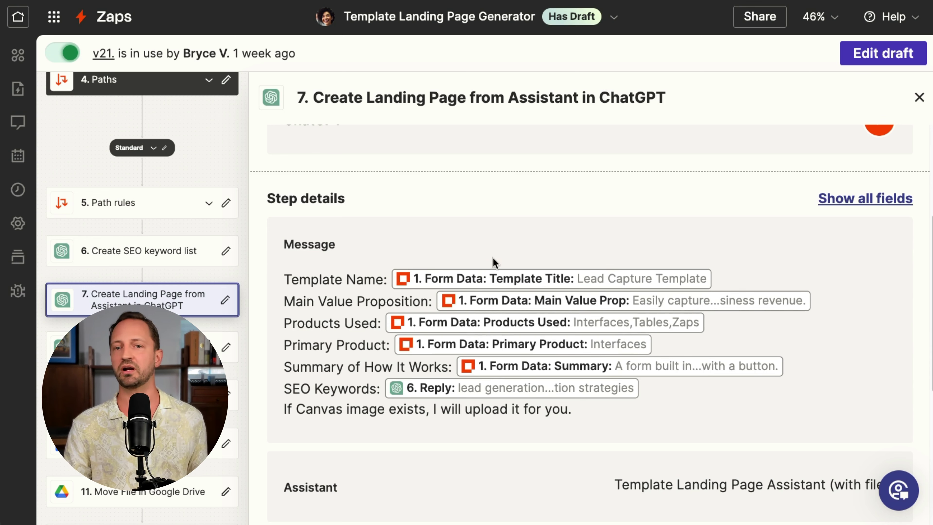
scroll(727, 448, "down", 1)
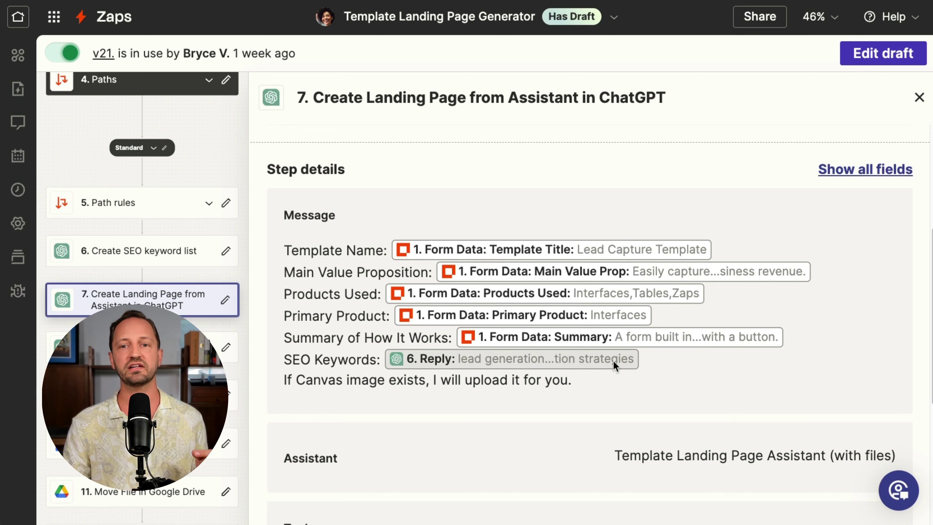
scroll(573, 386, "down", 1)
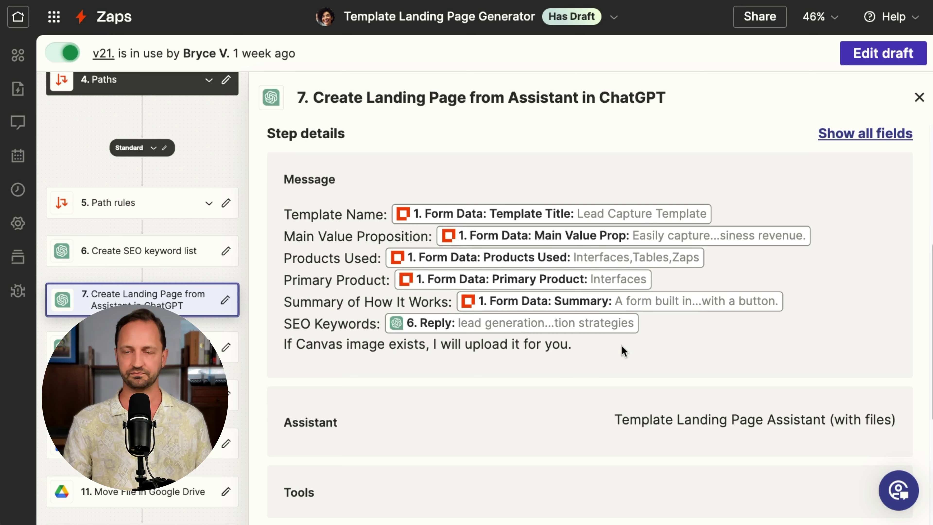
scroll(619, 348, "down", 4)
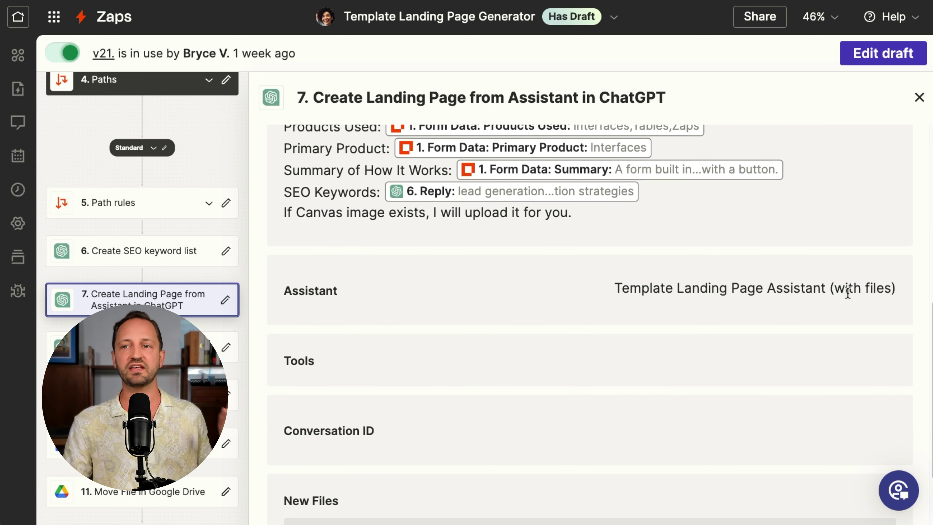
Switch to Google Docs and skim the Template Landing Page Examples document
scroll(838, 288, "down", 3)
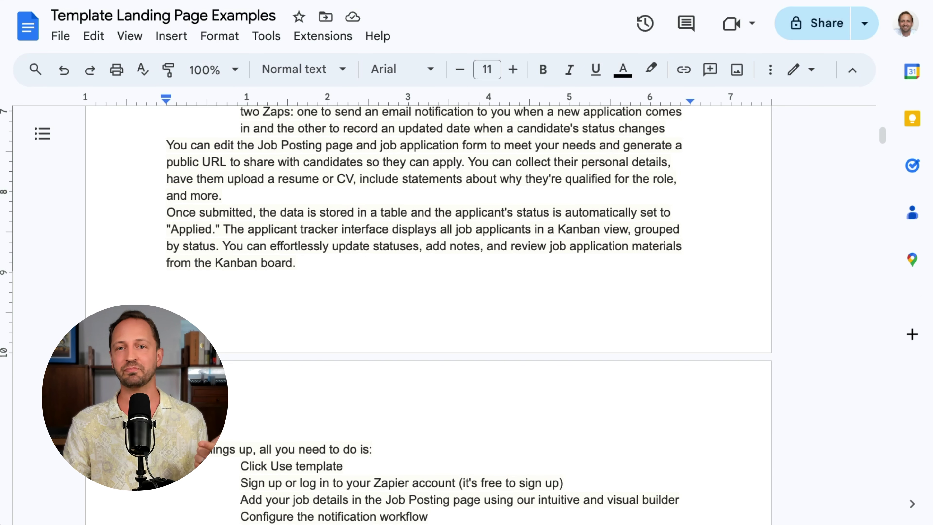
scroll(483, 106, "up", 8)
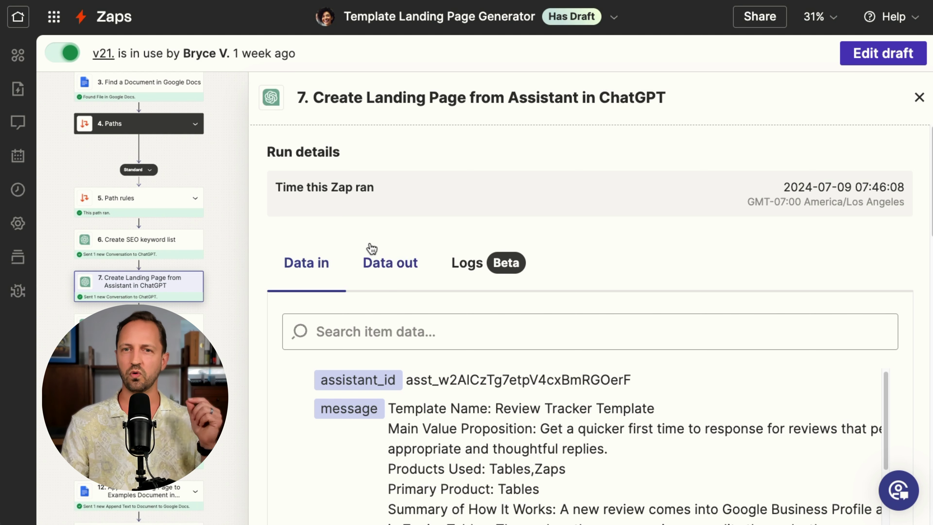
Switch back to Zapier and review the input data of step 7's run, including the message, files and tools
left_click_drag(213, 299, 215, 262)
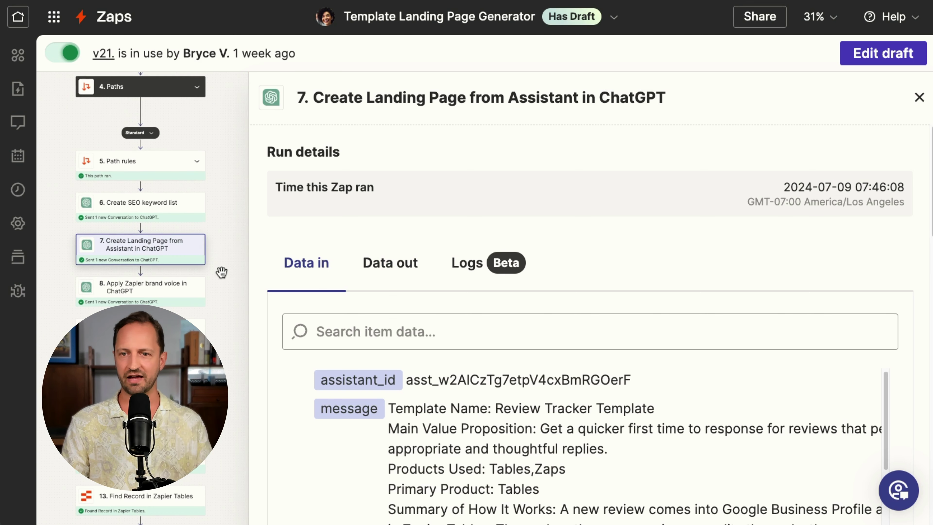
scroll(643, 260, "down", 10)
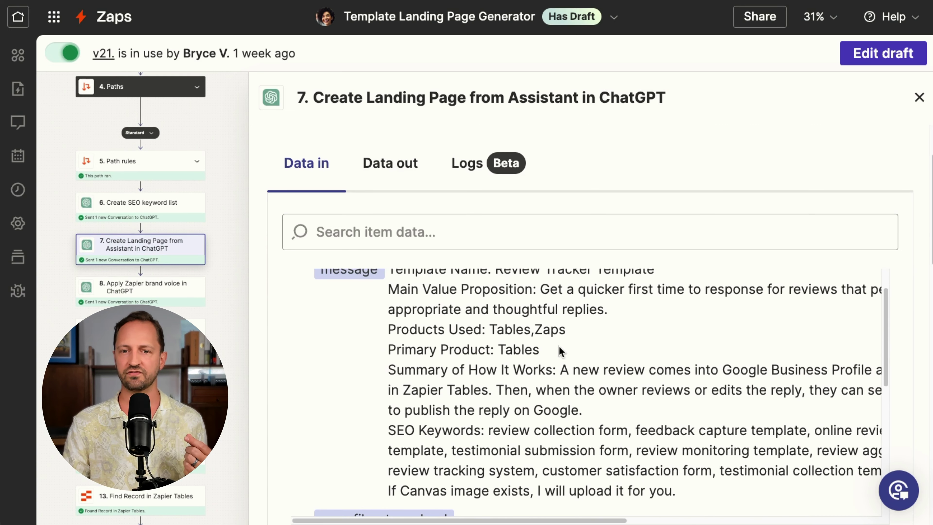
scroll(558, 353, "down", 8)
scroll(544, 316, "down", 5)
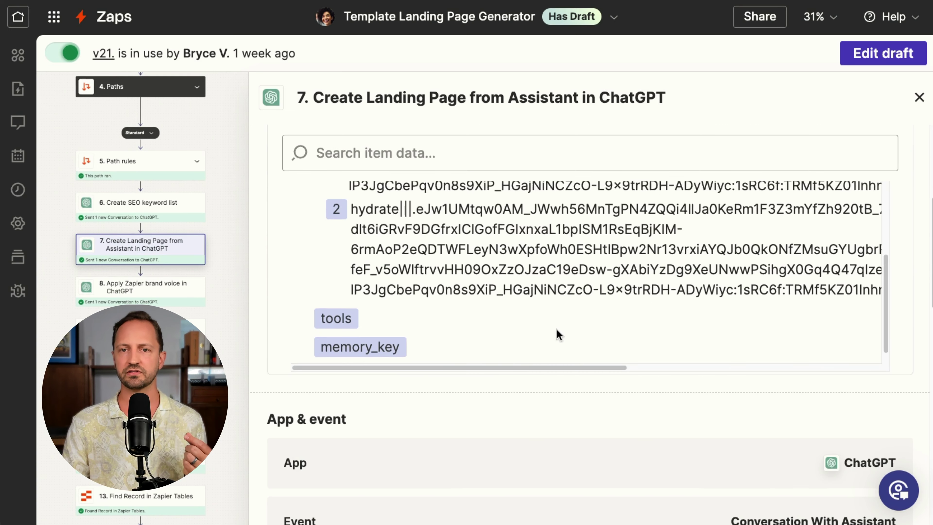
scroll(558, 333, "up", 10)
Show the output data of step 7's run and read the Run Instructions' purpose, required inputs and consistency guidance
left_click(393, 149)
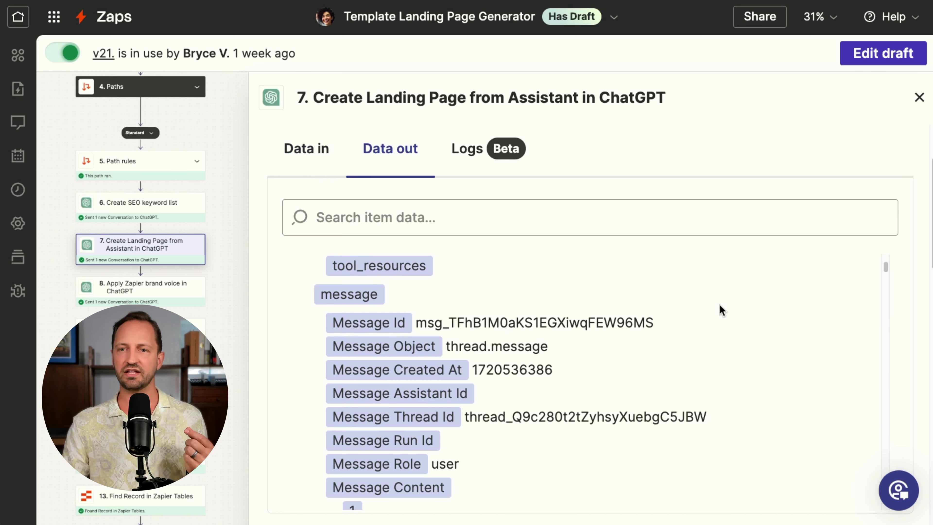
scroll(721, 308, "down", 5)
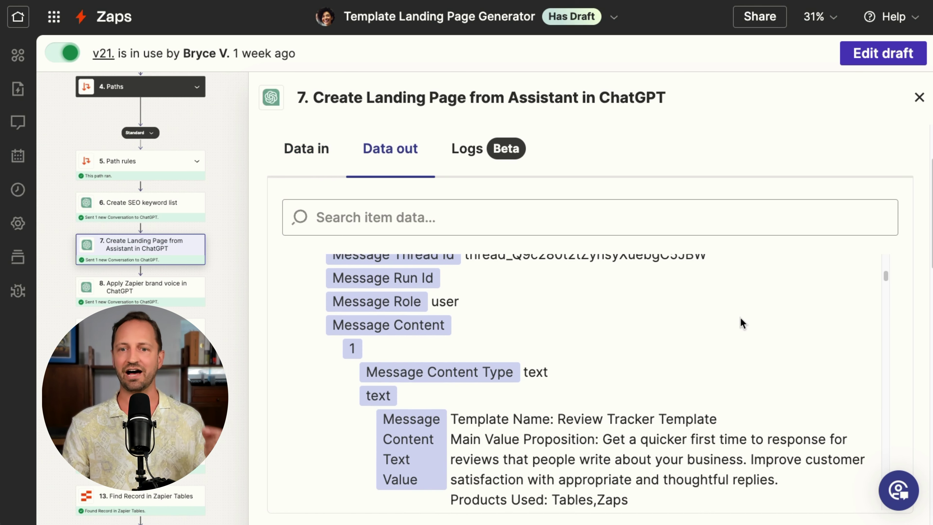
scroll(741, 323, "down", 10)
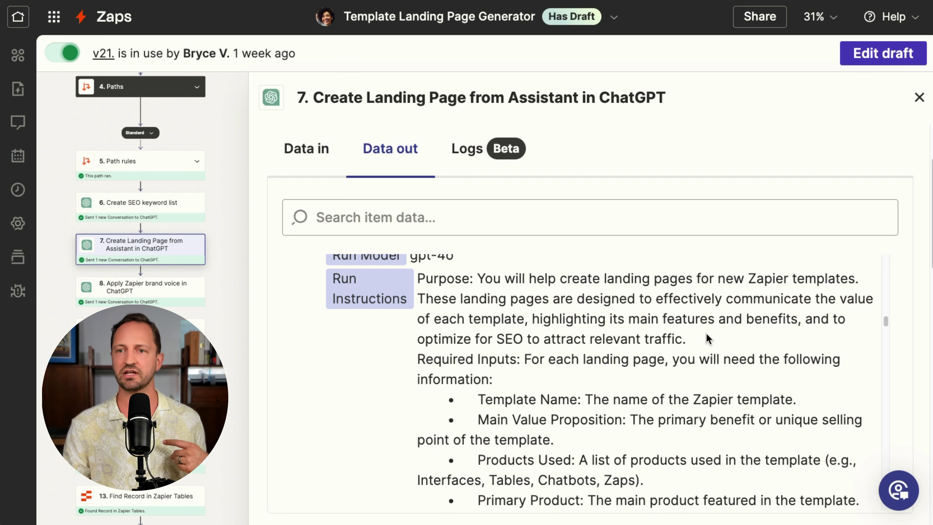
scroll(709, 331, "down", 1)
scroll(732, 318, "down", 1)
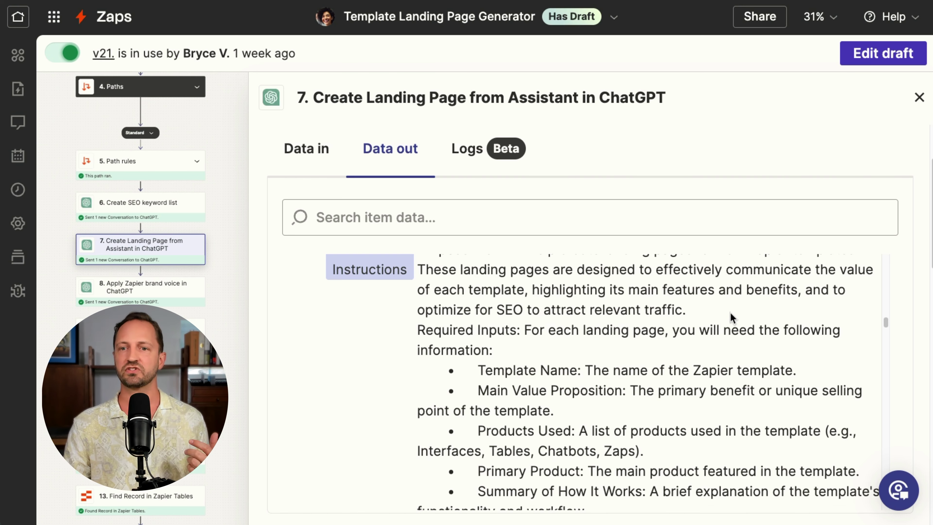
scroll(731, 318, "down", 1)
scroll(729, 309, "down", 1)
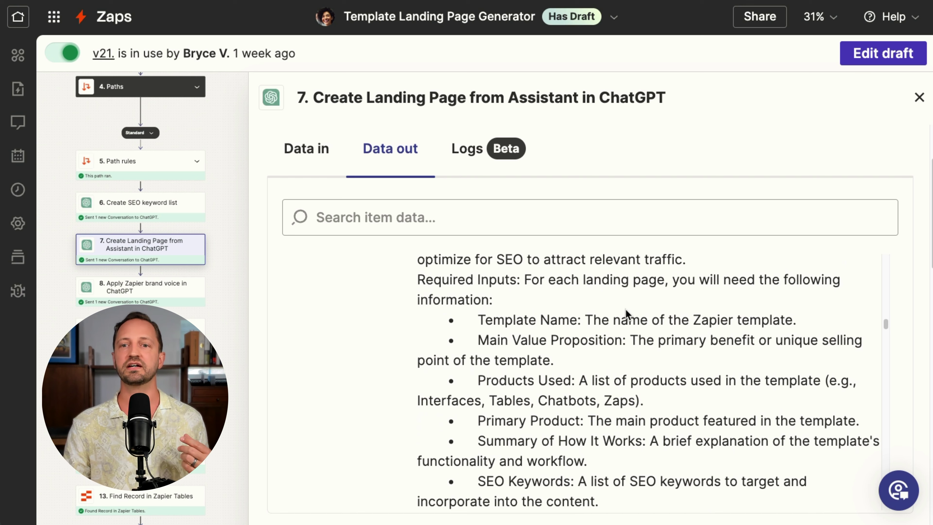
scroll(607, 303, "down", 1)
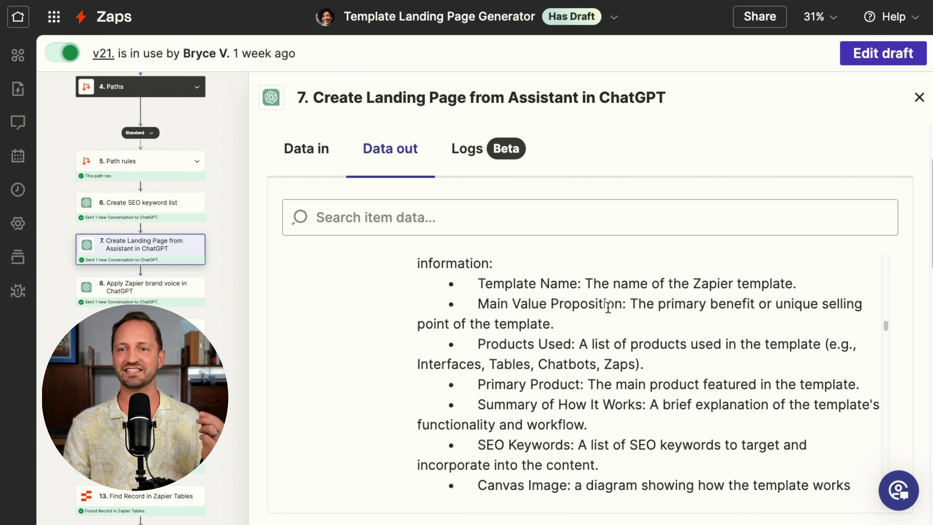
scroll(573, 308, "down", 2)
scroll(535, 375, "down", 2)
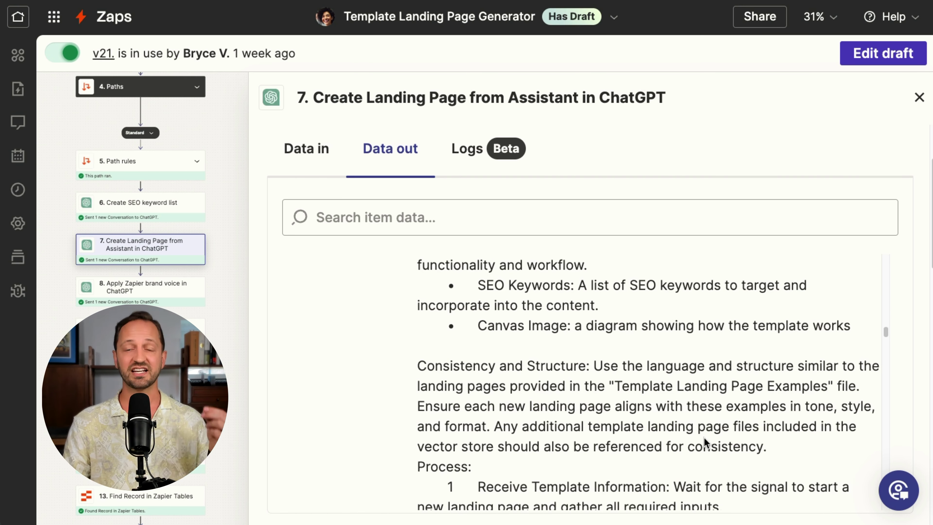
Read the drafting process in the Run Instructions and check the Run Tools entries below it
scroll(742, 430, "down", 4)
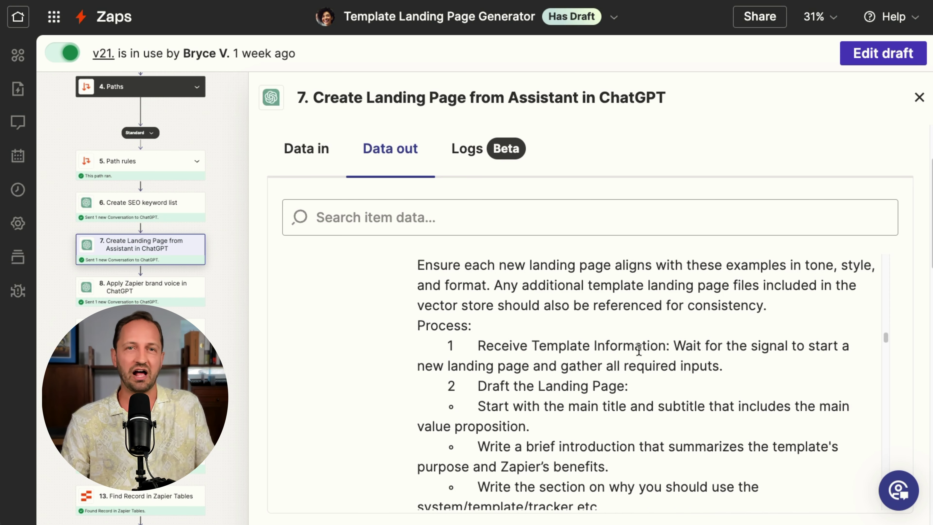
scroll(612, 329, "down", 3)
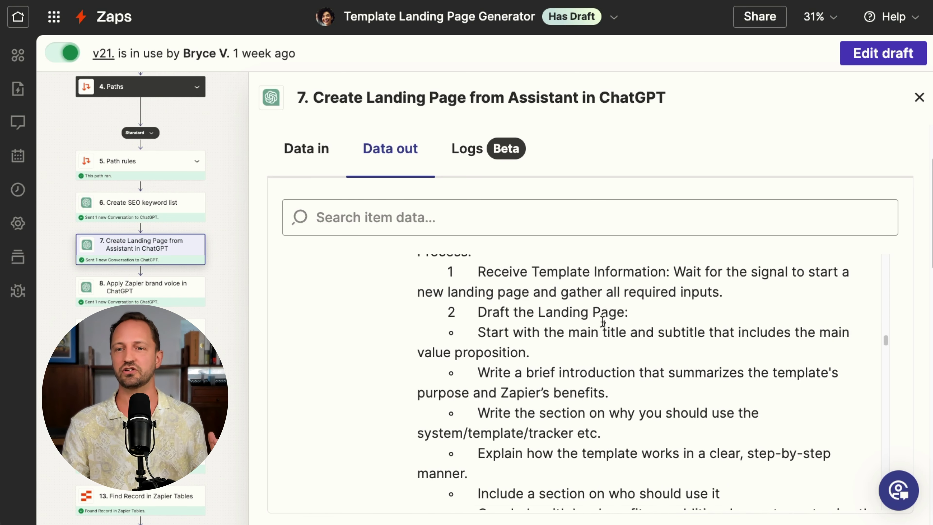
scroll(581, 281, "down", 10)
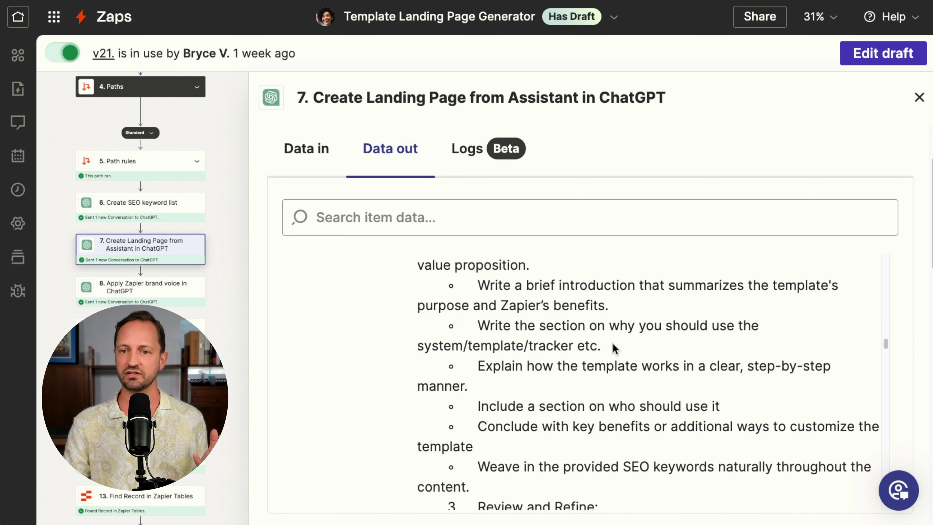
scroll(624, 305, "down", 6)
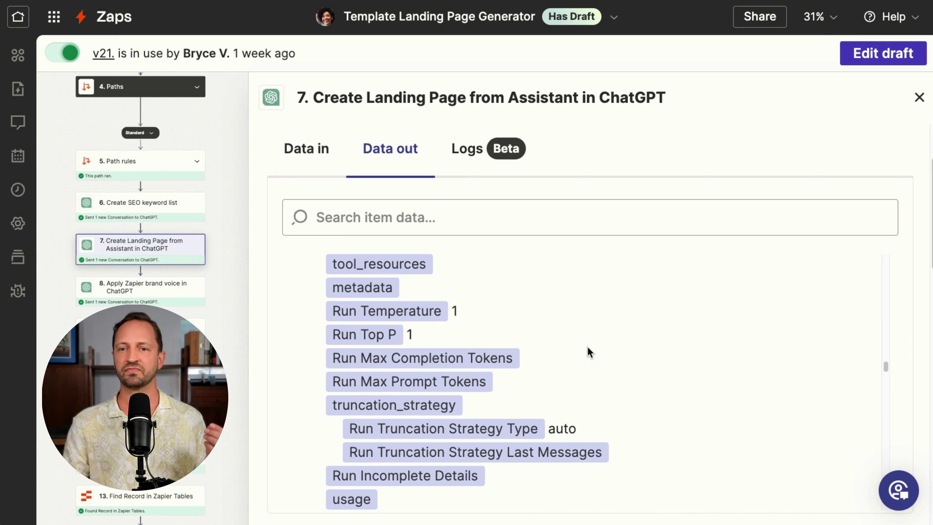
scroll(589, 280, "up", 3)
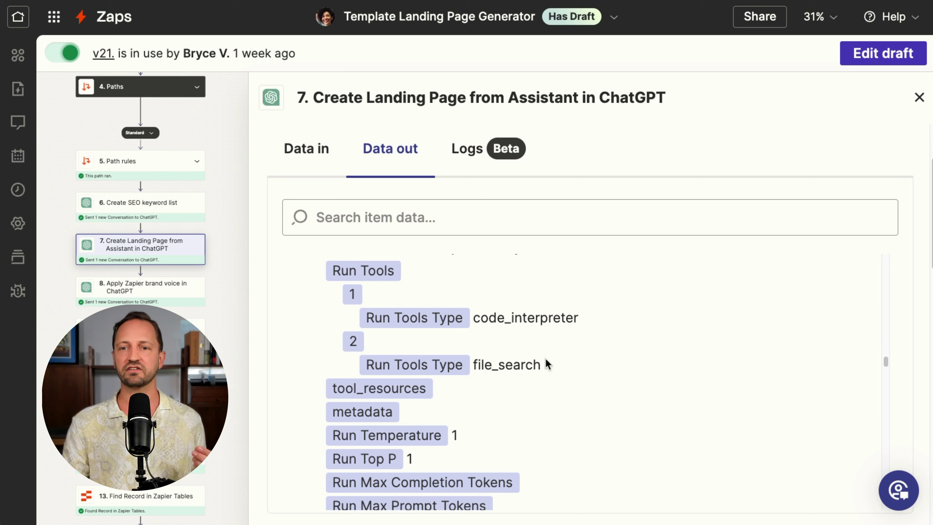
Search step 7's output data for "Full res" to locate the Full Response field
scroll(580, 377, "down", 6)
key("ctrl+f")
type("Full res")
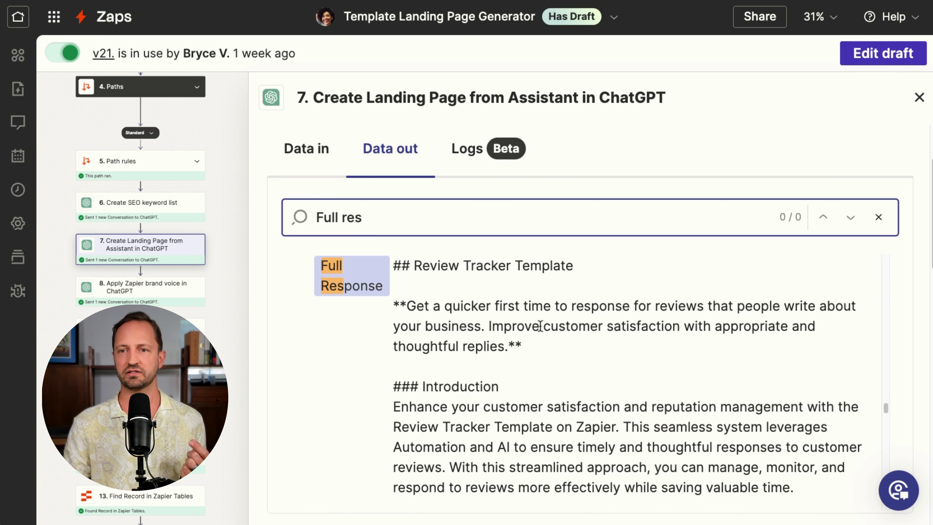
Read the generated landing page in Full Response through its SEO keywords and canvas image note, and close the step's details
scroll(540, 323, "down", 5)
scroll(570, 343, "down", 5)
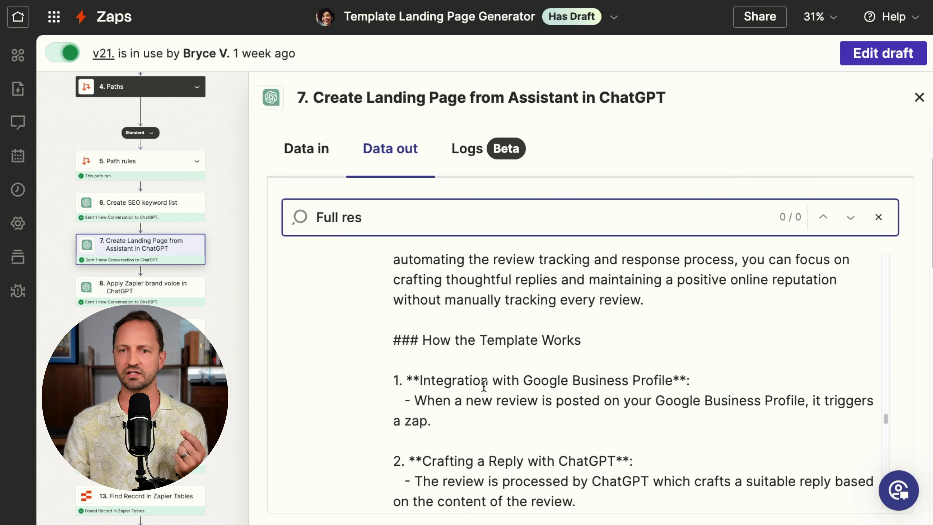
scroll(484, 385, "down", 6)
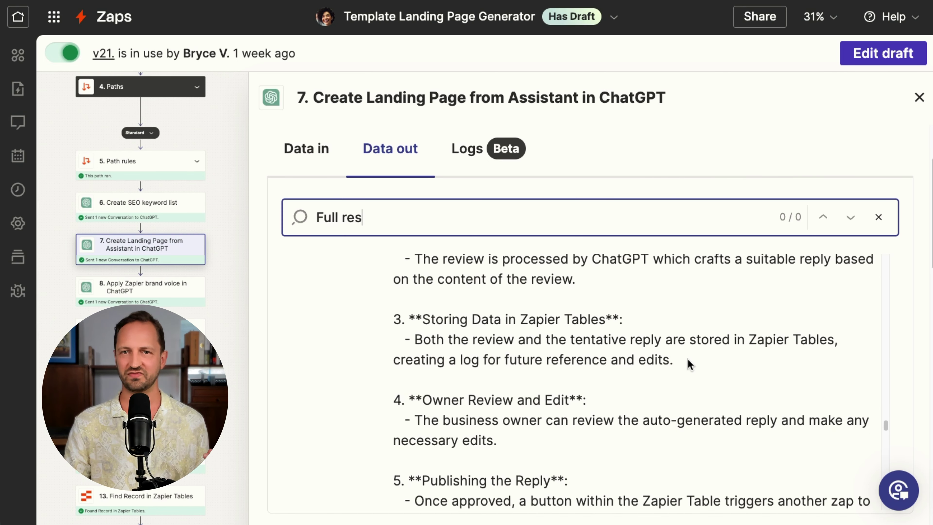
scroll(680, 355, "down", 3)
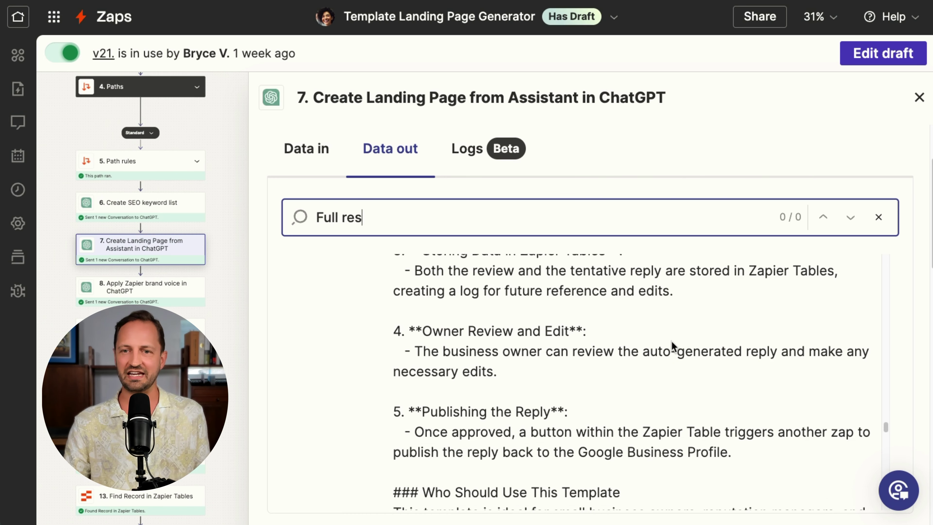
scroll(672, 344, "down", 5)
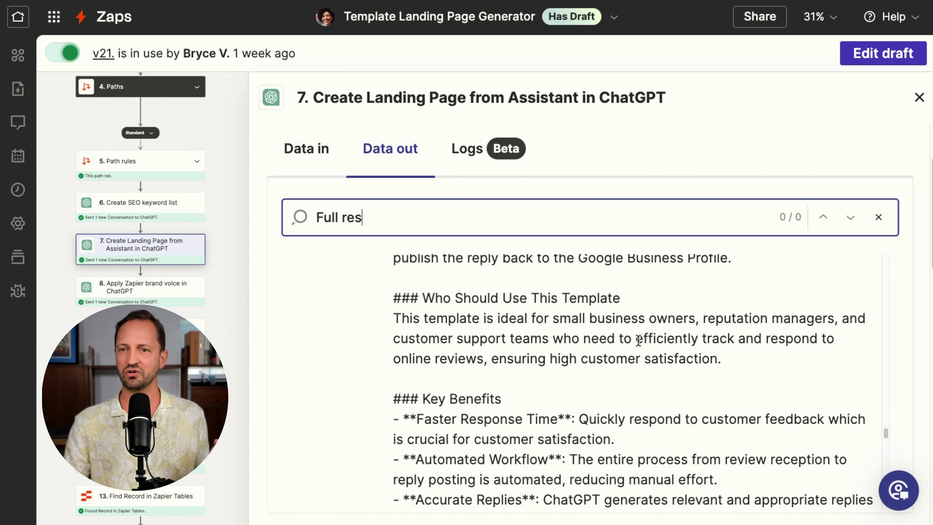
scroll(600, 356, "down", 9)
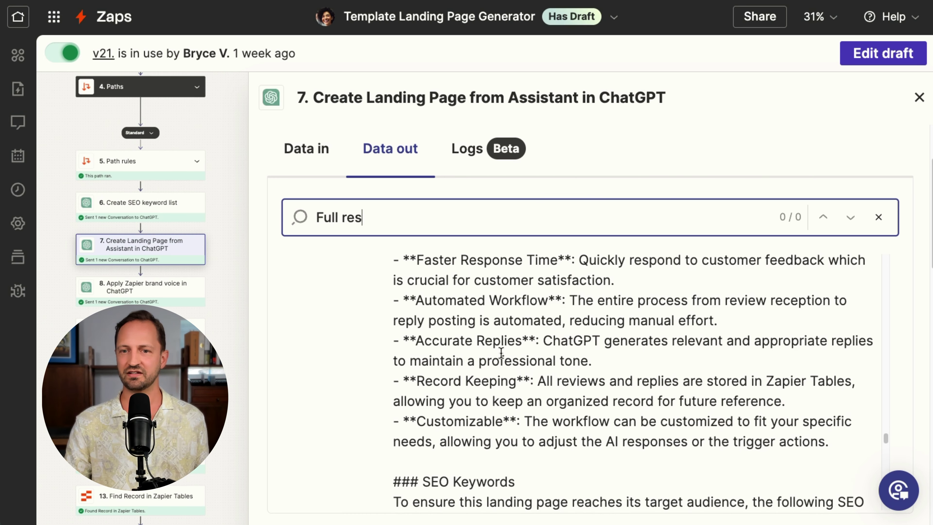
scroll(538, 360, "down", 3)
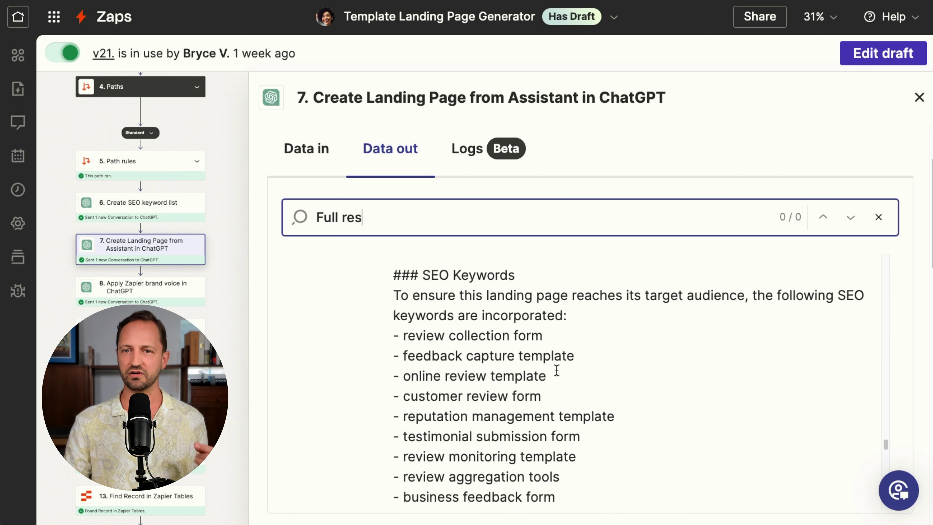
scroll(559, 373, "down", 6)
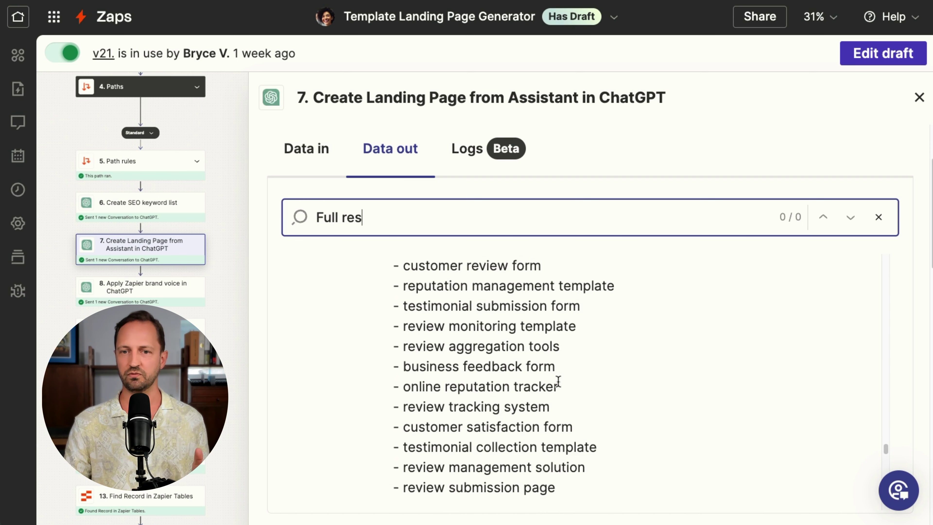
scroll(629, 383, "down", 5)
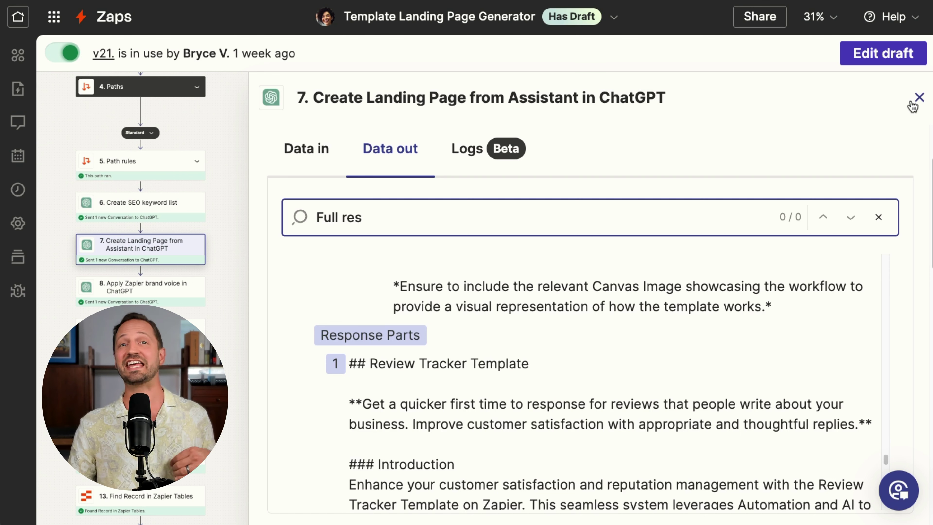
left_click(920, 97)
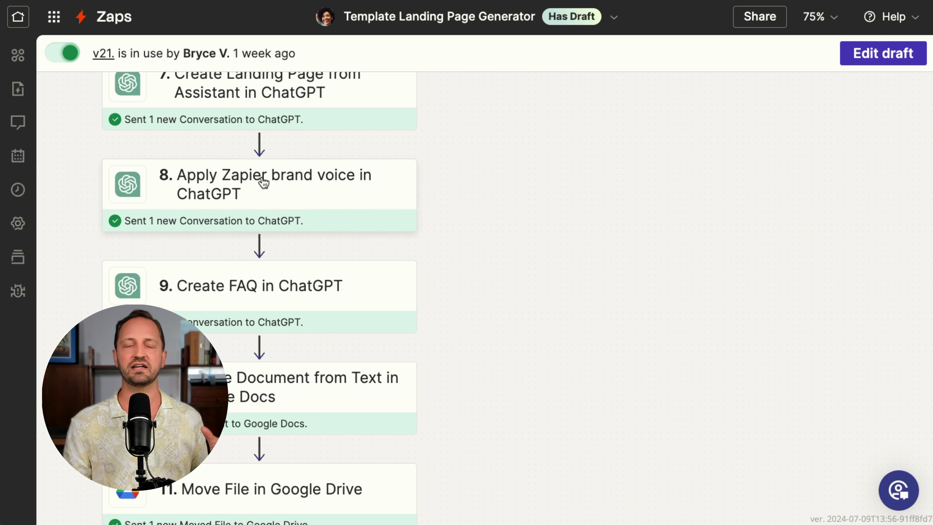
Open the details of step 8, Apply Zapier brand voice in ChatGPT, and read the system message's role and context
left_click(245, 190)
scroll(421, 387, "down", 3)
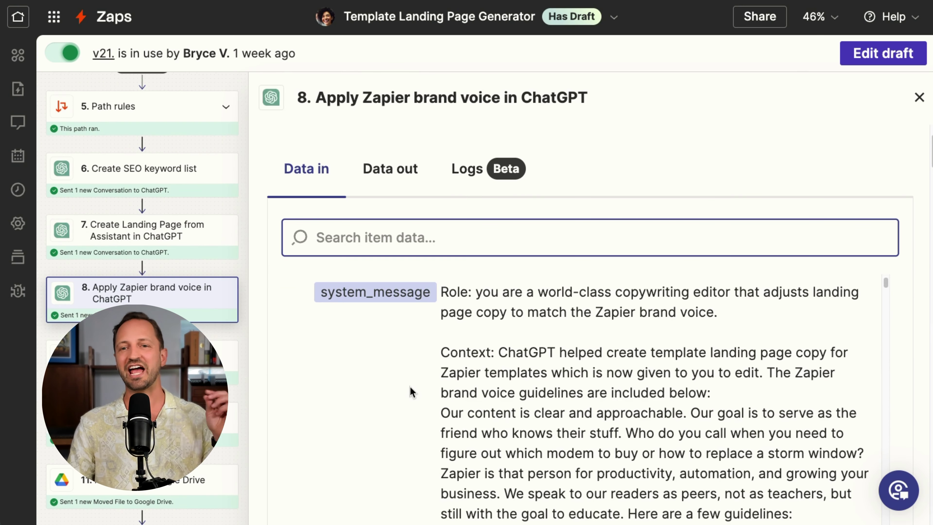
scroll(414, 379, "down", 2)
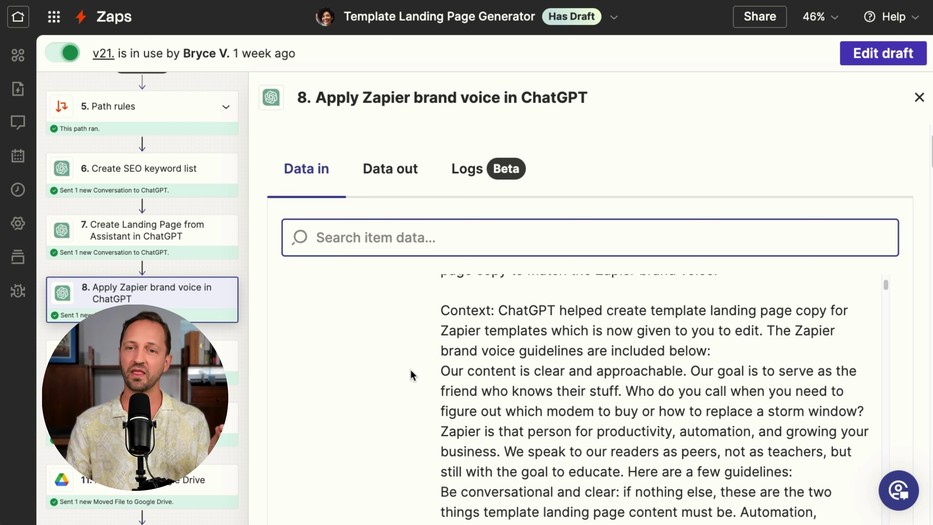
scroll(415, 382, "up", 2)
scroll(417, 382, "down", 1)
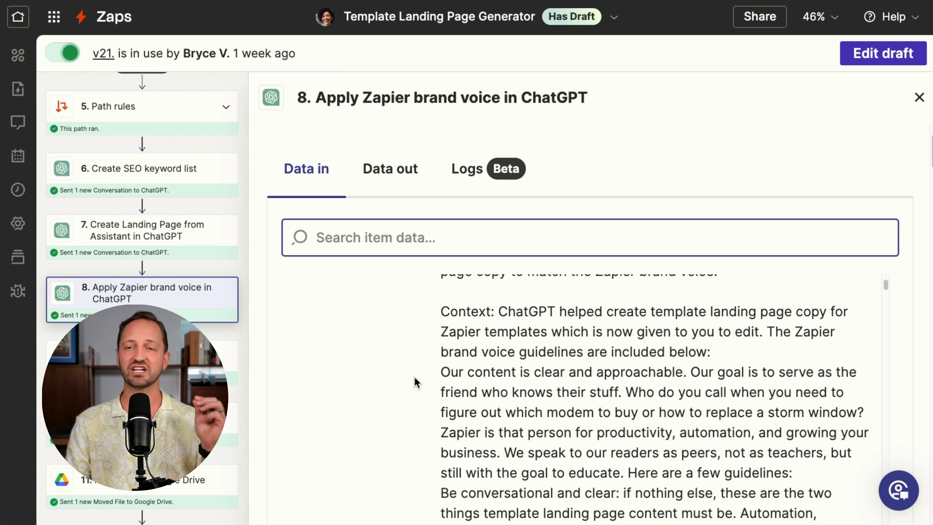
scroll(414, 384, "down", 3)
scroll(412, 385, "down", 3)
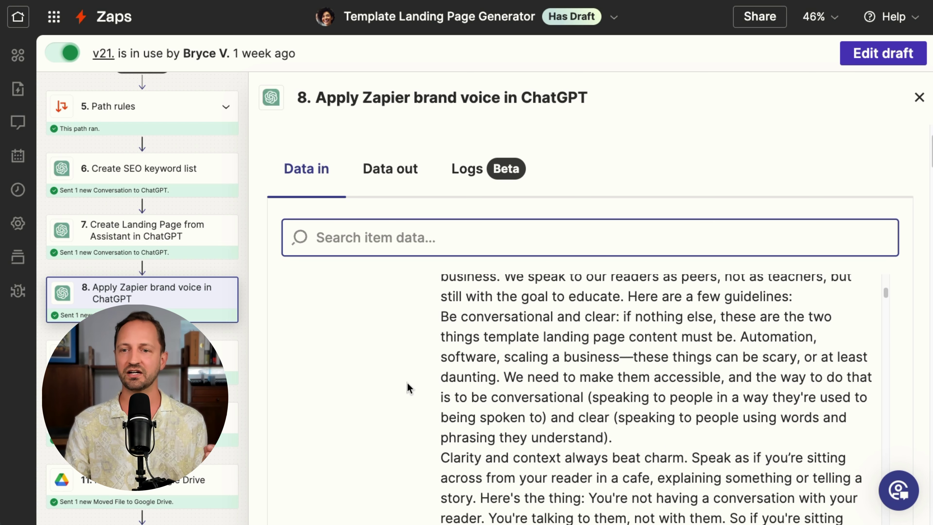
Read the brand voice guidelines in step 8's system message through the "Zapier voice in a nutshell" list
scroll(403, 389, "down", 2)
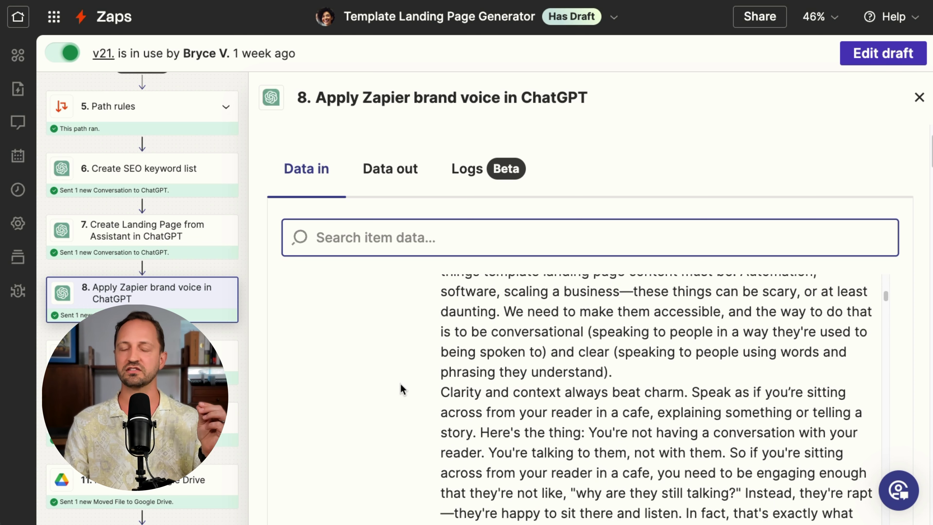
scroll(402, 389, "down", 2)
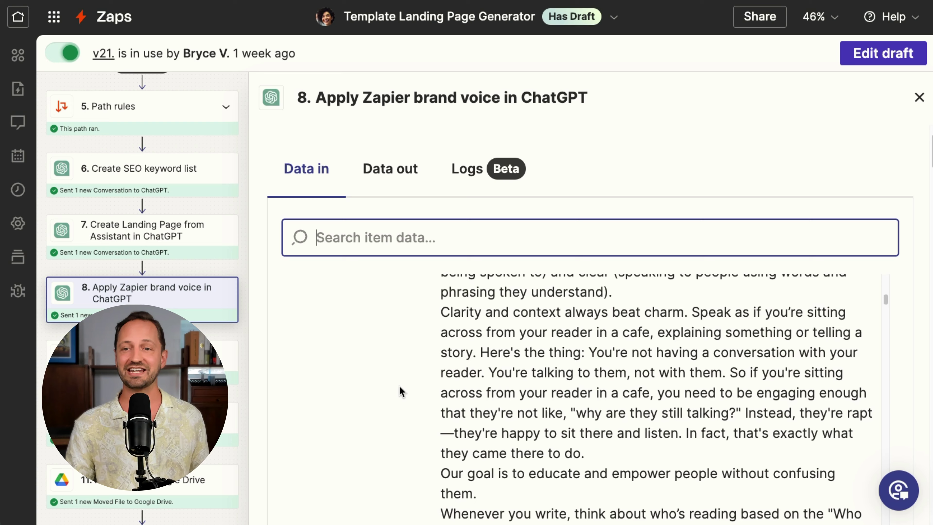
scroll(400, 386, "down", 2)
scroll(402, 395, "down", 3)
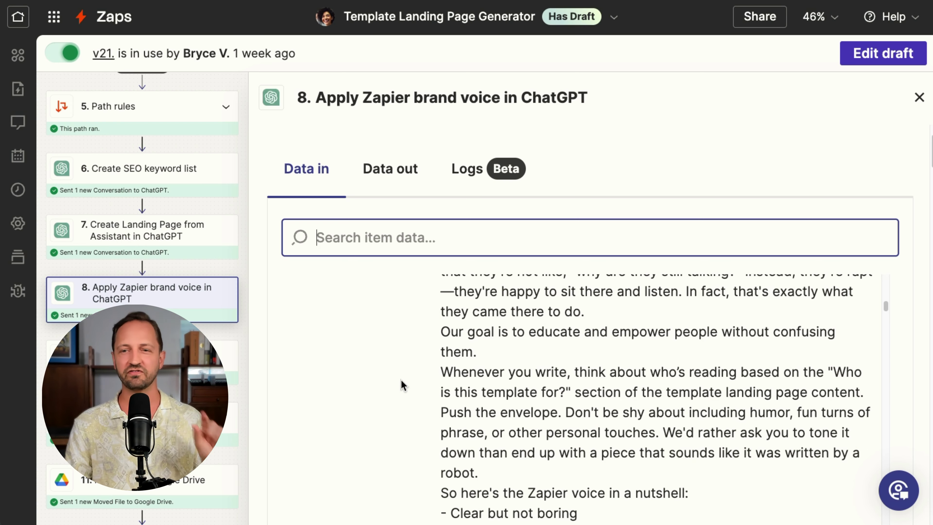
scroll(400, 380, "down", 4)
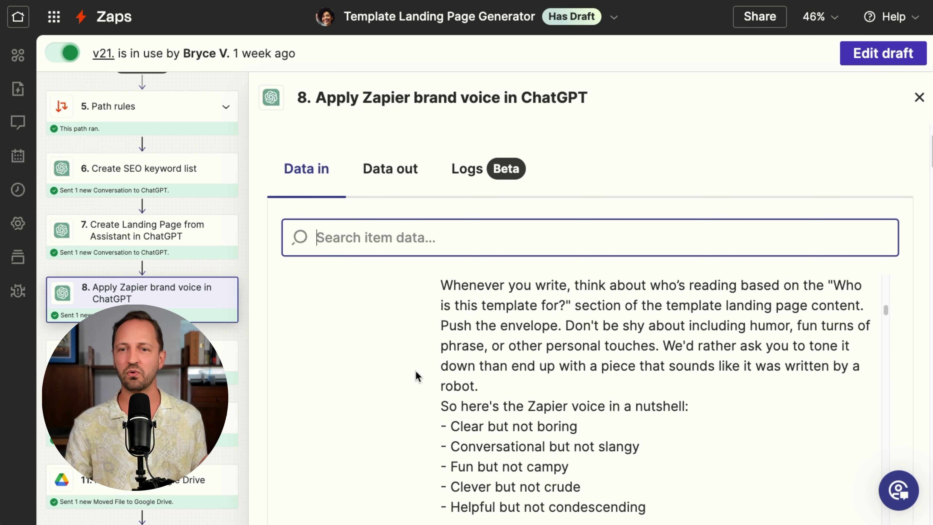
scroll(416, 375, "down", 2)
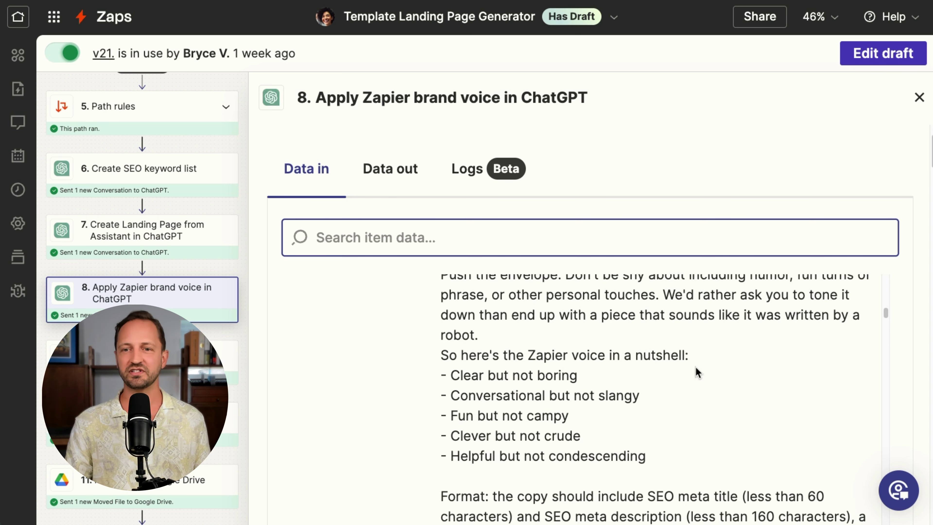
Examine the system message's format requirements, output sections and Markdown example structure through the key benefits section
scroll(698, 372, "down", 15)
scroll(450, 375, "up", 5)
scroll(446, 376, "down", 4)
scroll(446, 376, "down", 6)
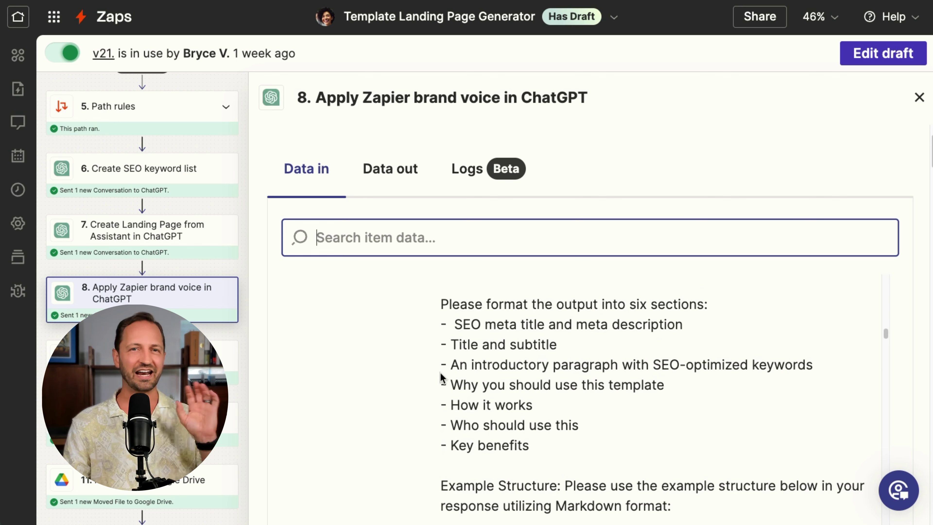
scroll(443, 377, "down", 4)
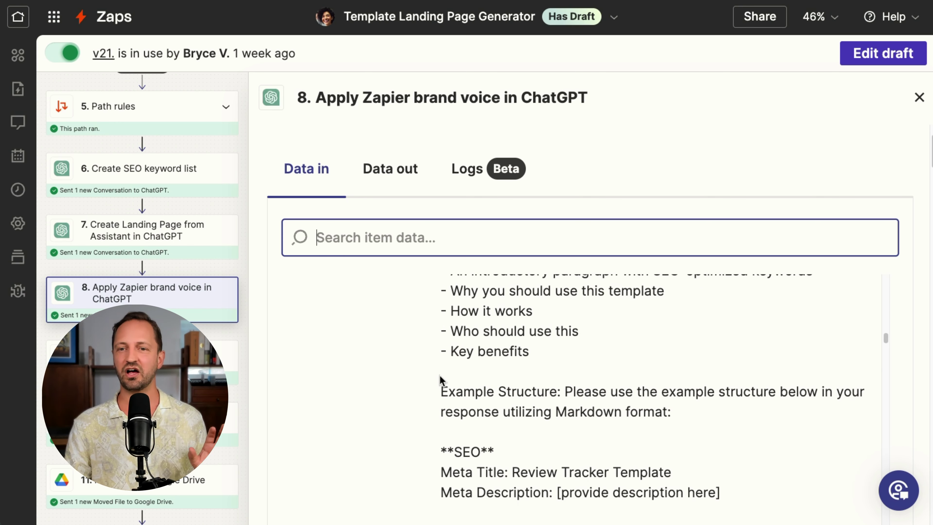
scroll(437, 381, "down", 4)
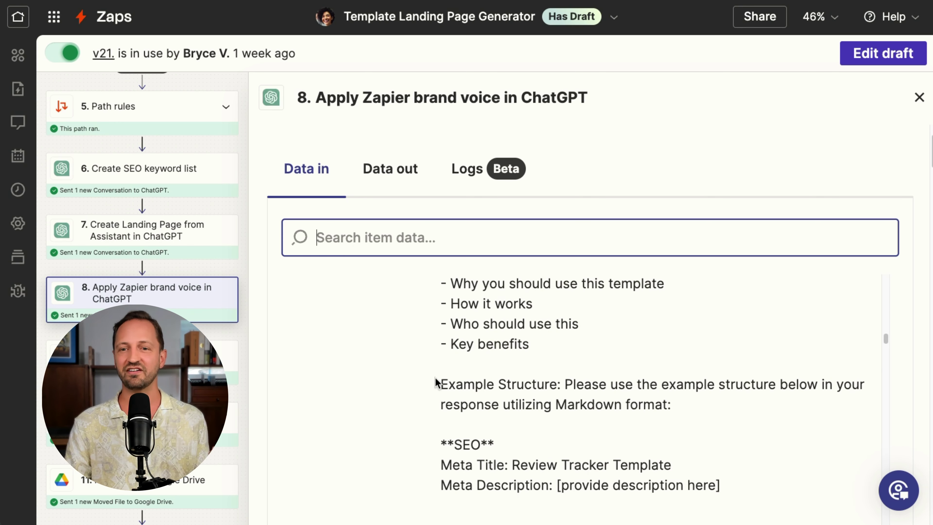
scroll(434, 382, "down", 3)
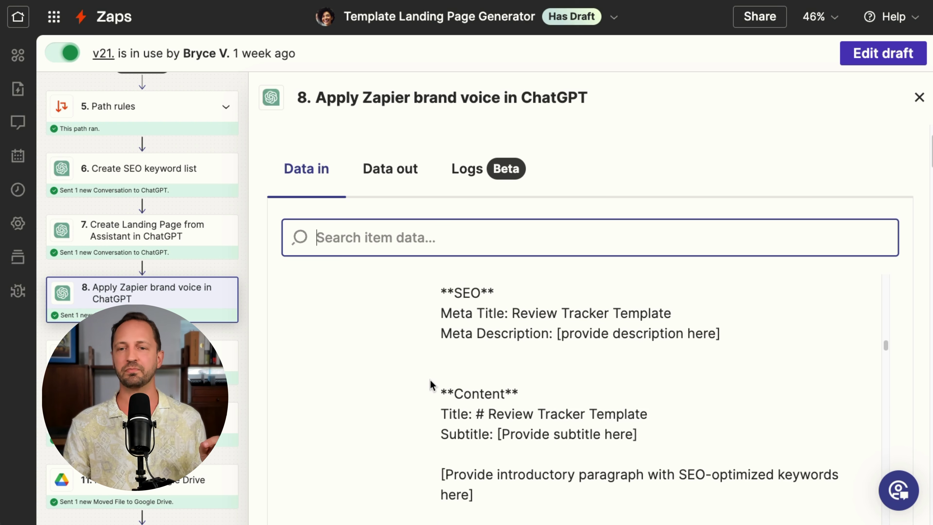
scroll(433, 385, "down", 12)
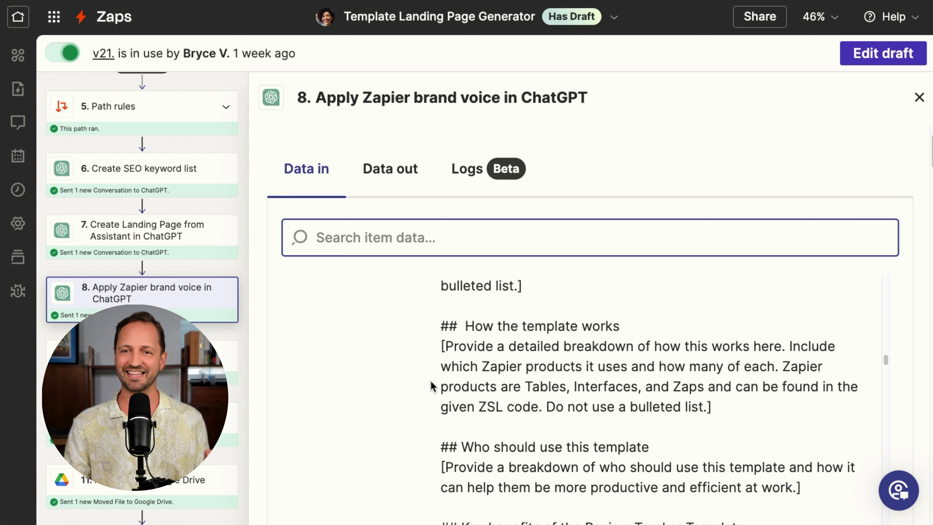
scroll(433, 386, "down", 6)
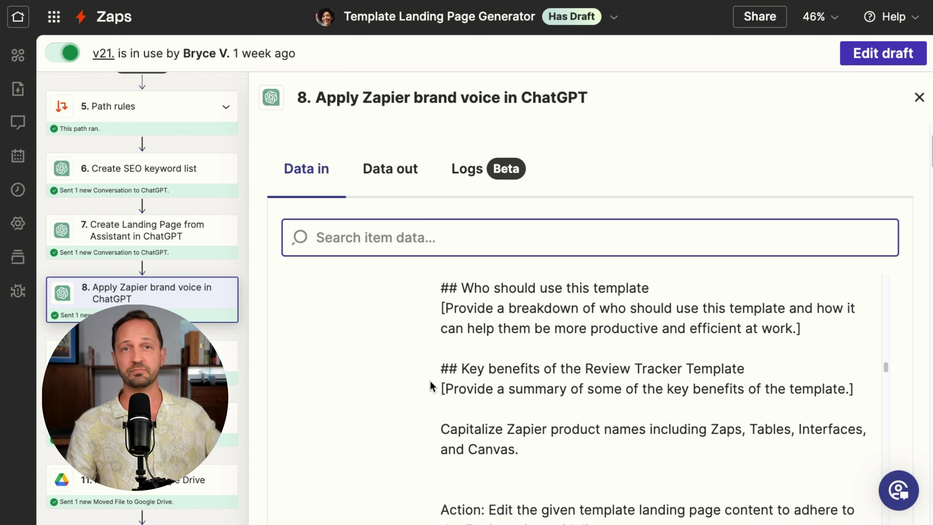
Read the system message's Action instruction and example landing page, continuing to the model settings below them
scroll(443, 364, "down", 6)
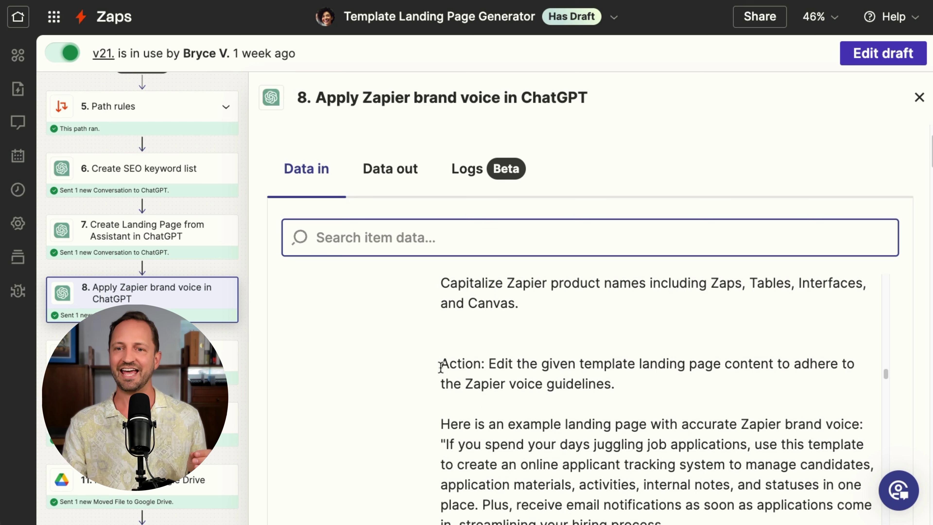
scroll(437, 375, "down", 2)
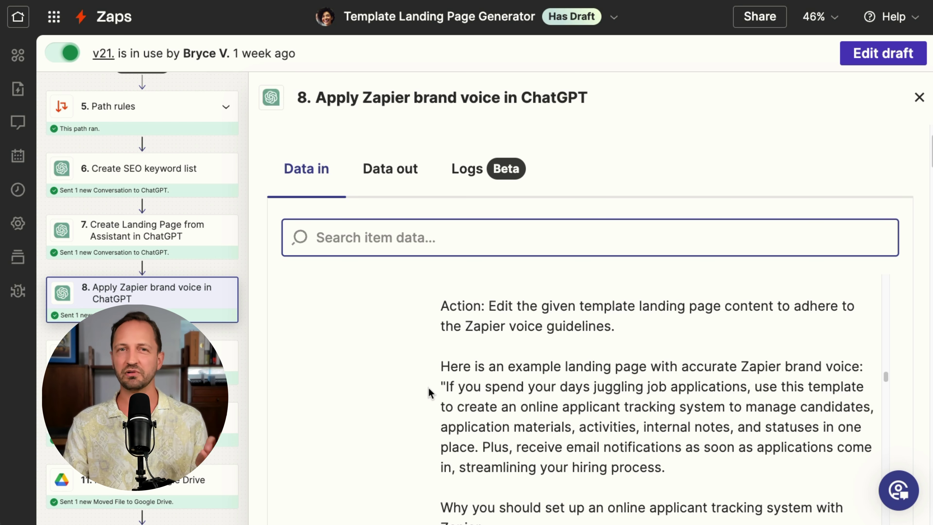
scroll(430, 389, "down", 1)
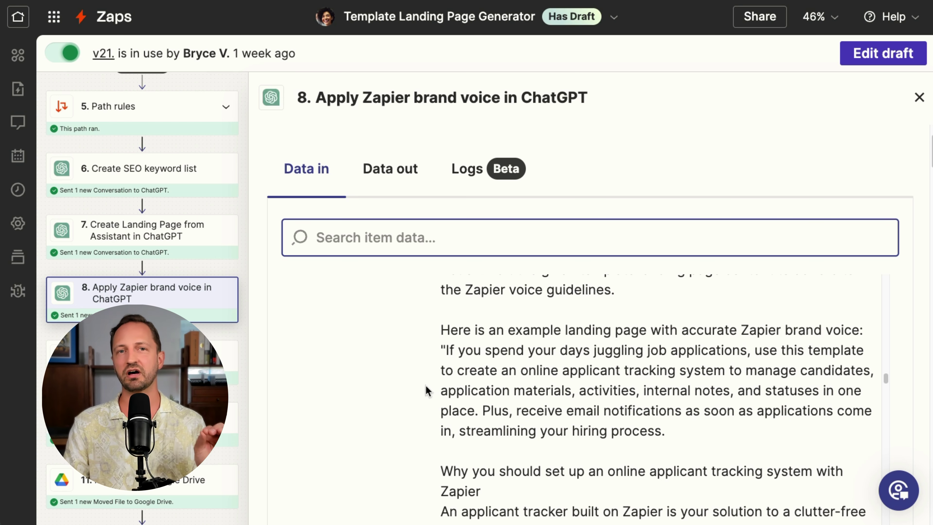
scroll(437, 384, "down", 12)
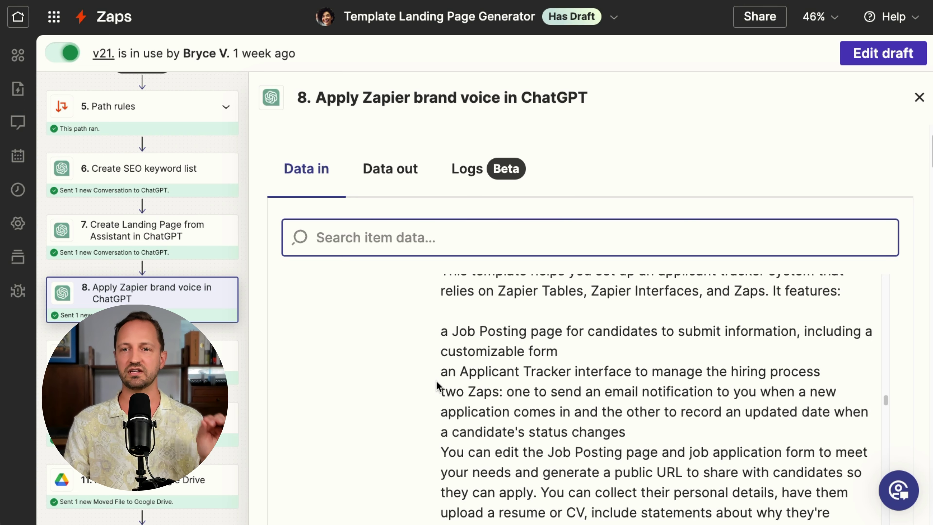
scroll(437, 386, "down", 15)
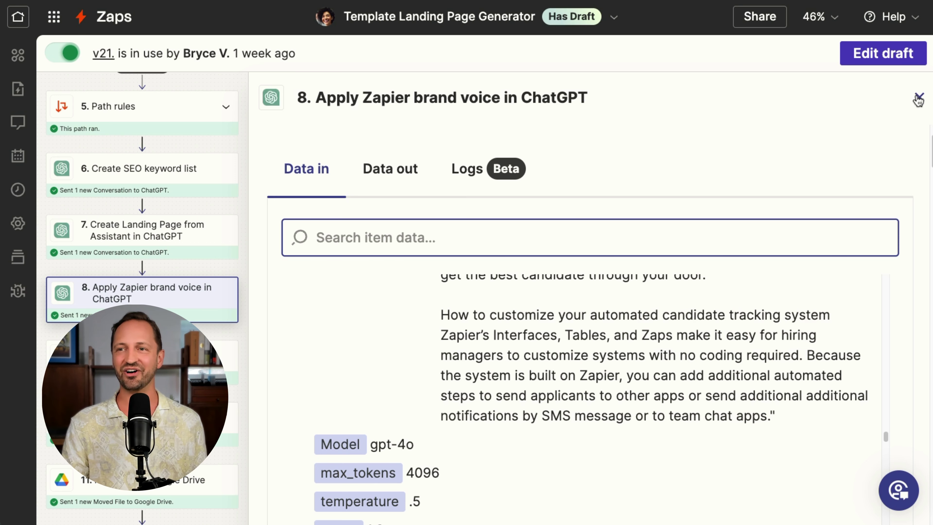
Show the output data of step 8's run, check the start of the user request message, and close the step's details
left_click(403, 170)
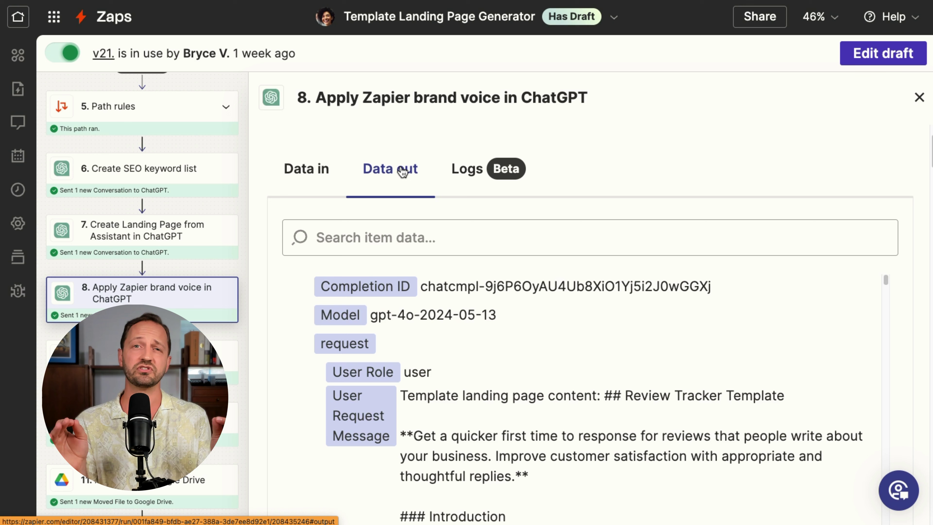
scroll(646, 323, "down", 3)
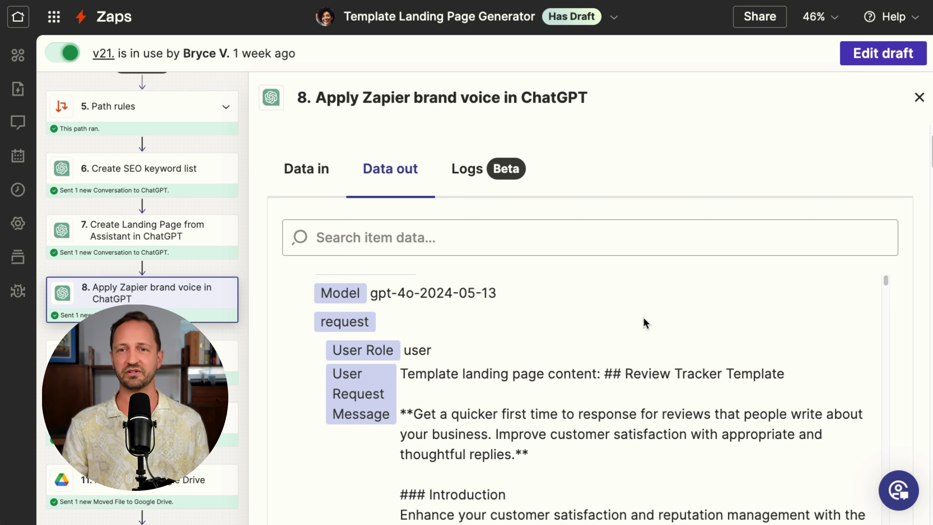
left_click(920, 97)
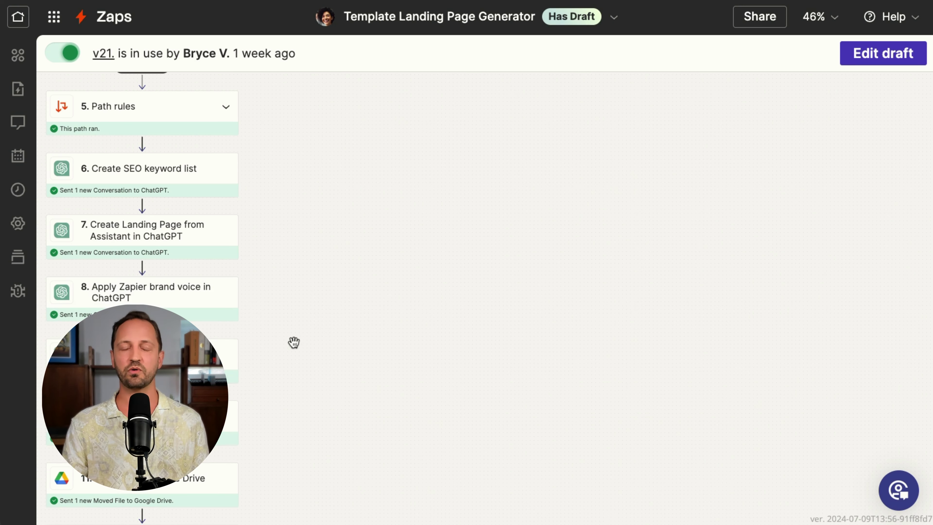
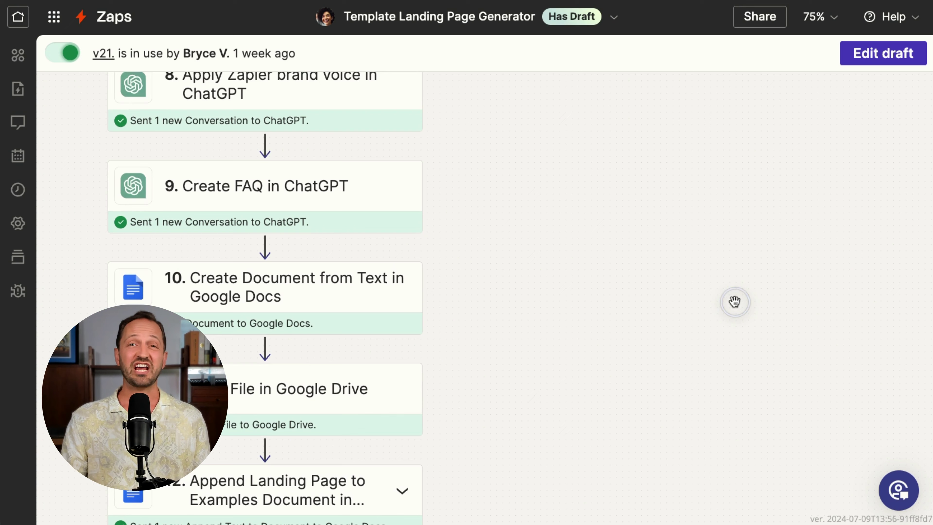
Review the FAQ, Google Docs and Google Drive steps, then return to the beginning of the Template Landing Page Examples document
left_click_drag(485, 329, 476, 183)
left_click_drag(510, 316, 482, 135)
left_click_drag(517, 289, 539, 296)
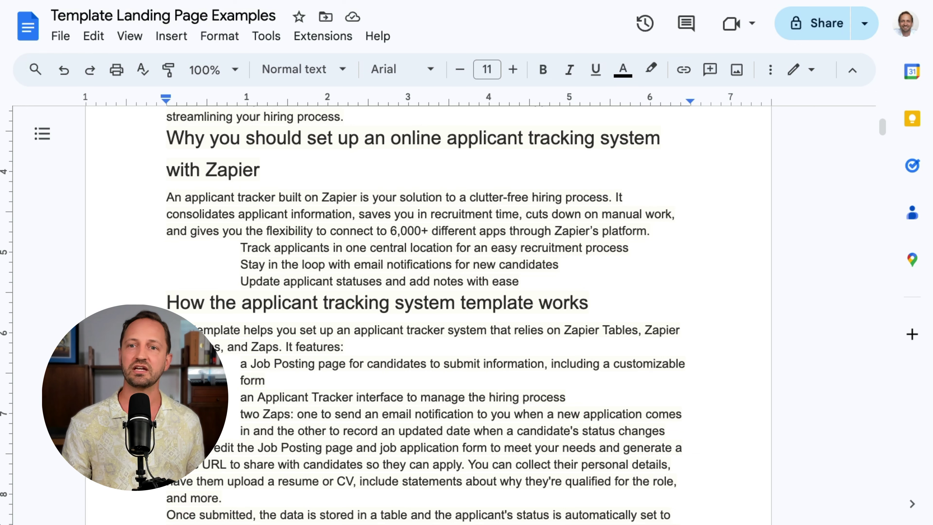
key("ctrl+Home")
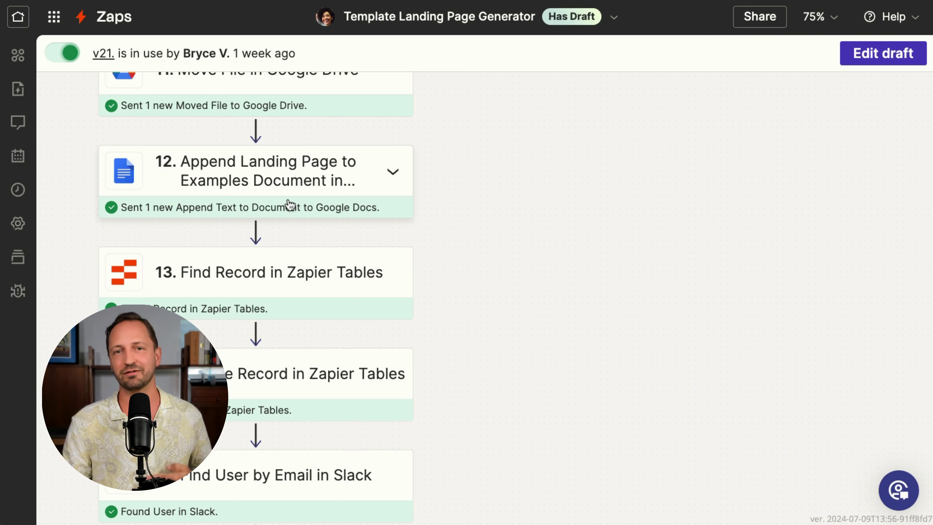
Review the Zap's closing steps that find and update the Zapier Tables record and message the user in Slack
scroll(515, 235, "down", 3)
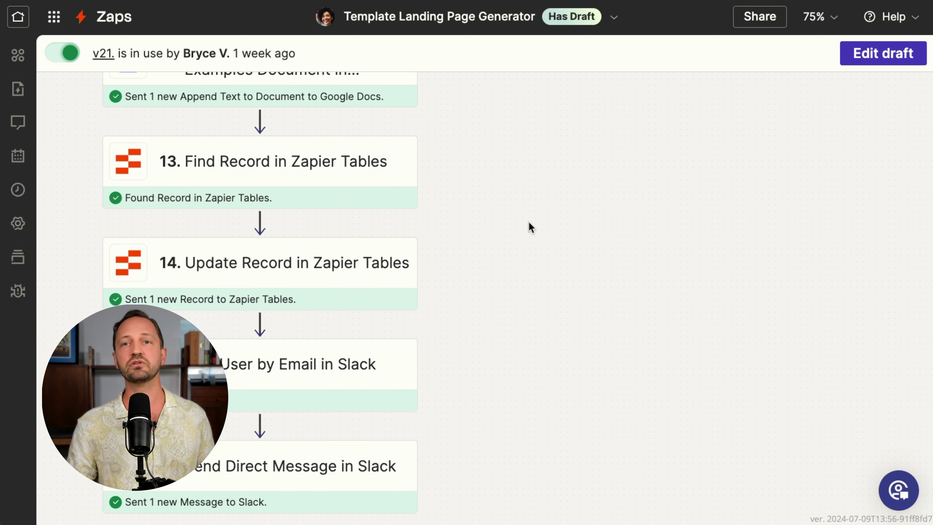
left_click_drag(556, 316, 558, 298)
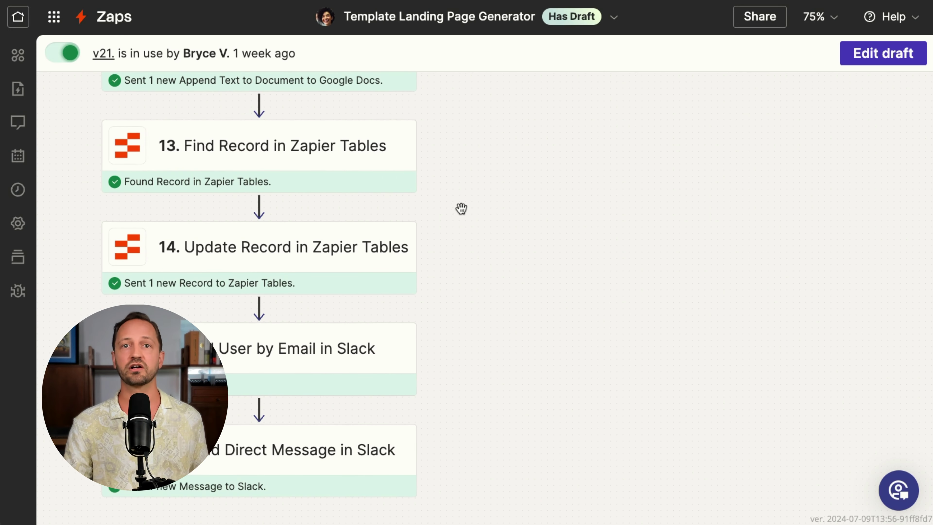
left_click_drag(490, 273, 492, 230)
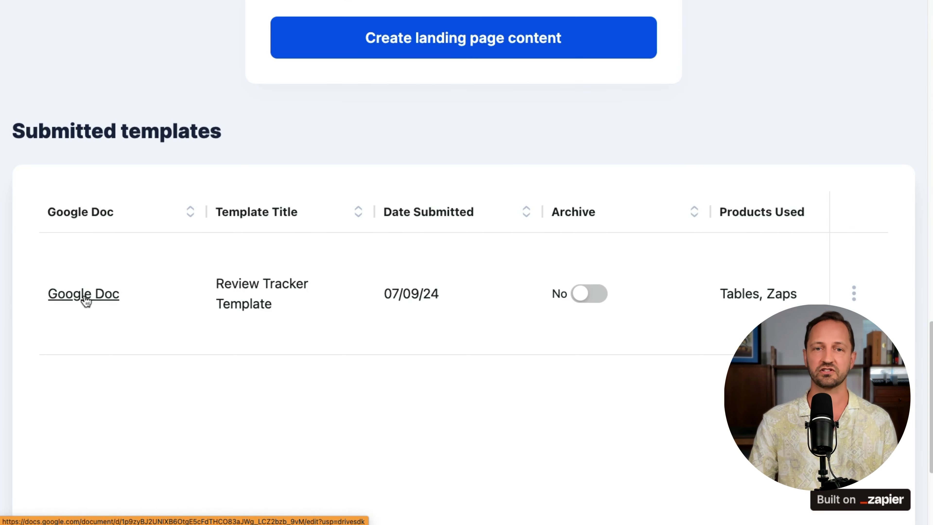
Open the Google Doc of the submitted Review Tracker Template and read its editing checklist, SEO details and opening content sections
left_click(84, 294)
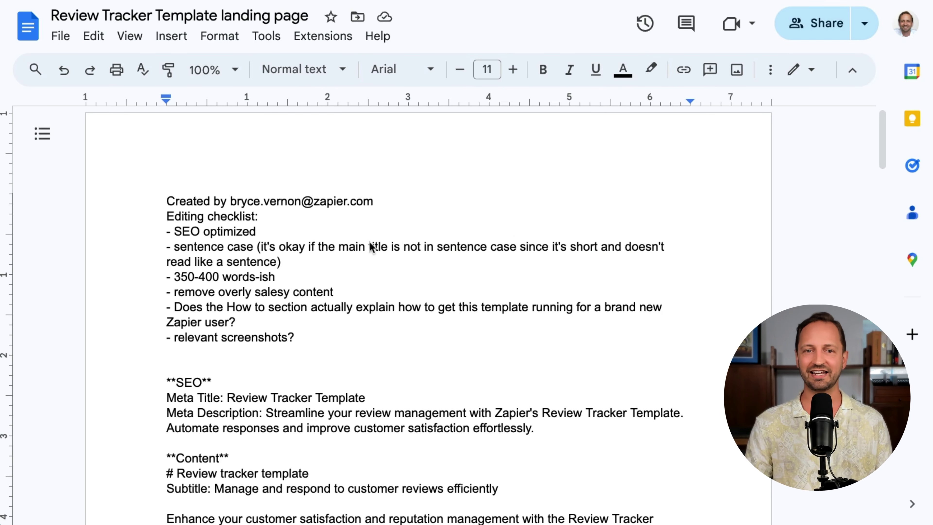
scroll(372, 248, "down", 7)
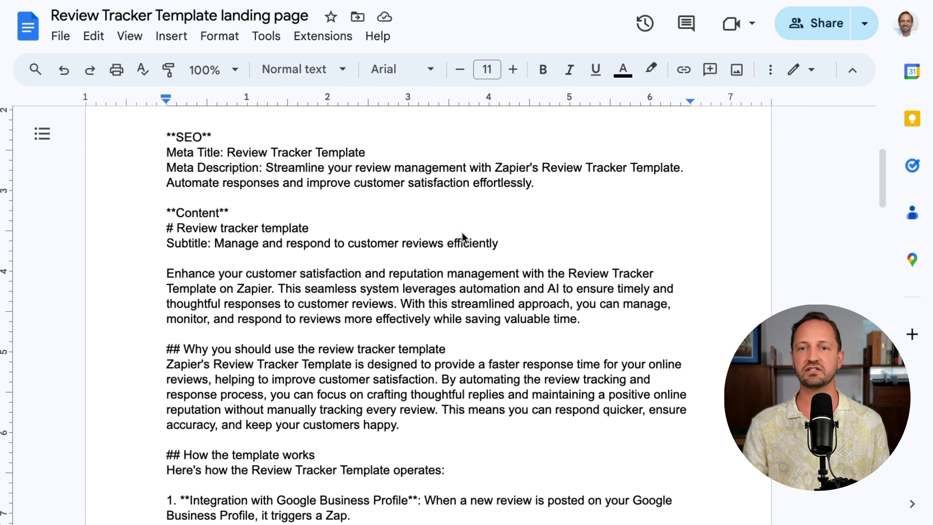
scroll(428, 217, "down", 1)
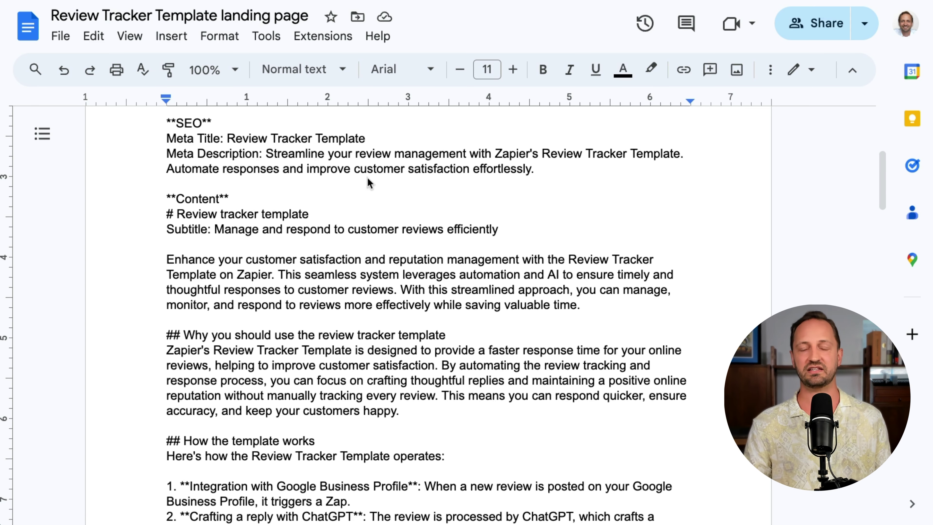
scroll(382, 199, "down", 1)
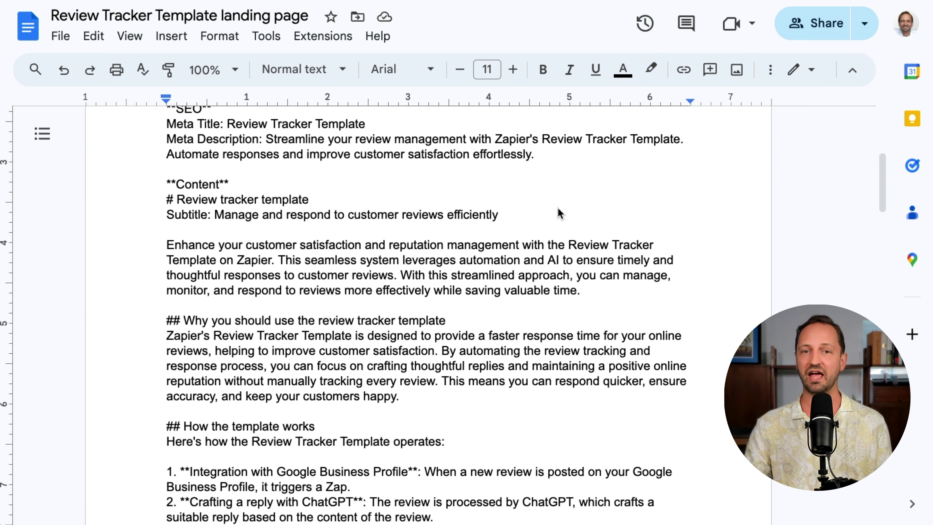
scroll(279, 180, "up", 1)
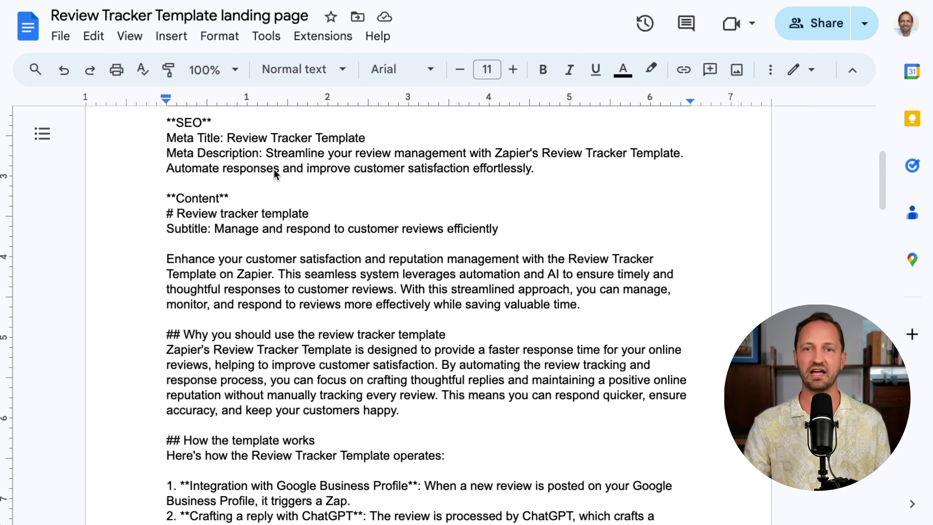
scroll(434, 174, "down", 5)
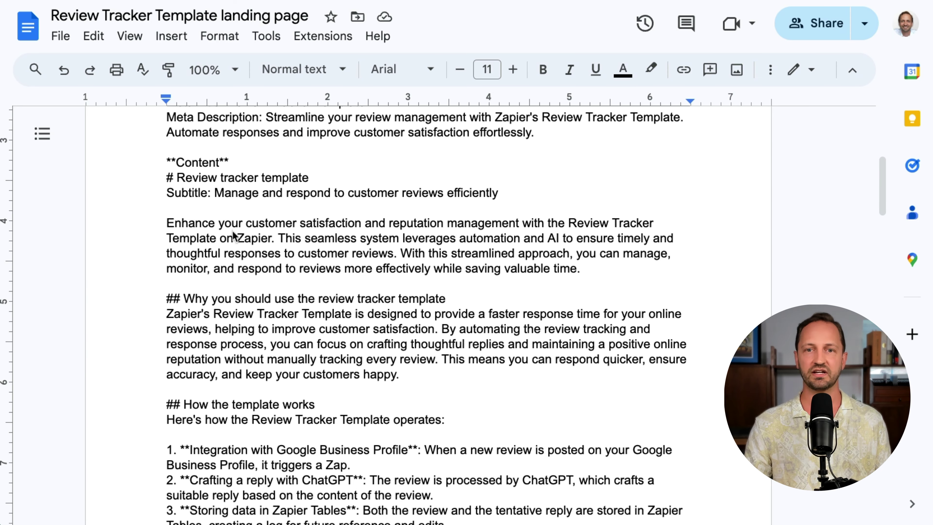
Read the generated landing page document's sections on why to use the template, how it works, who should use it and its key benefits
scroll(300, 295, "down", 8)
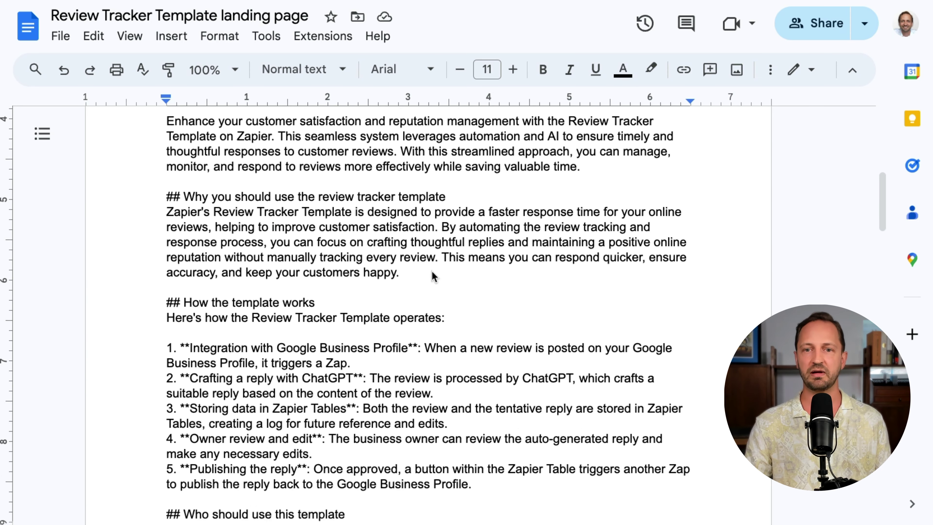
scroll(394, 327, "down", 3)
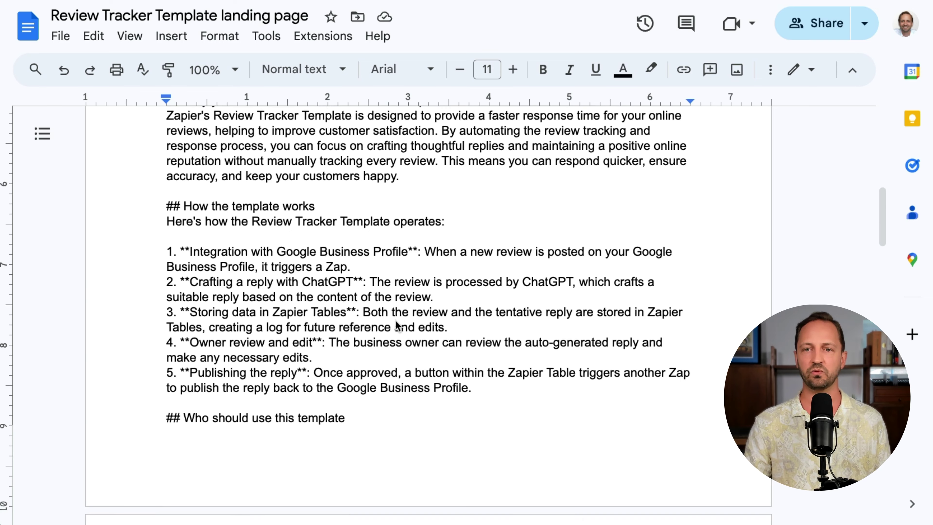
scroll(453, 337, "down", 7)
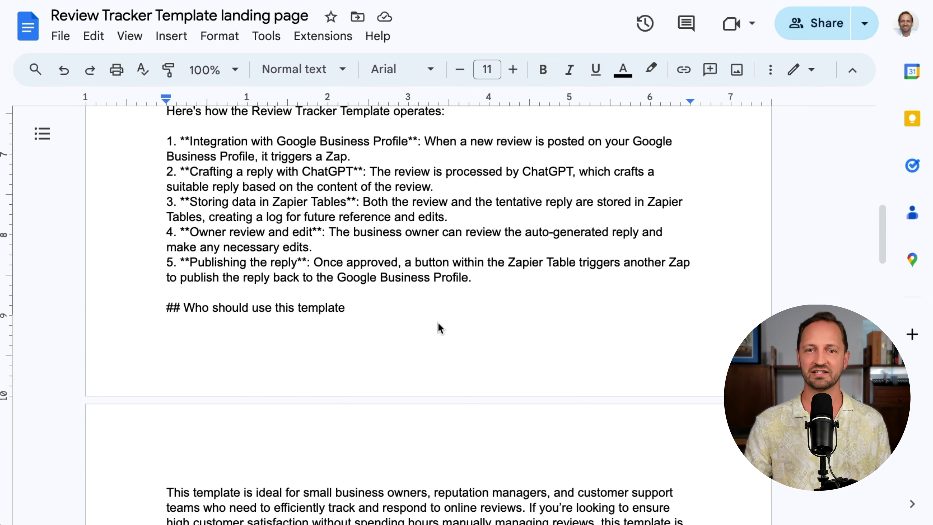
scroll(414, 316, "down", 4)
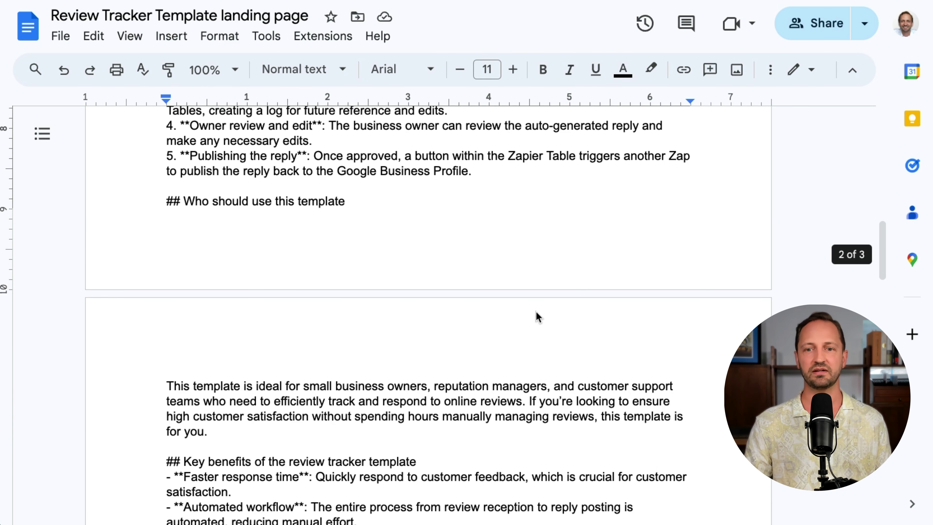
scroll(542, 326, "down", 1)
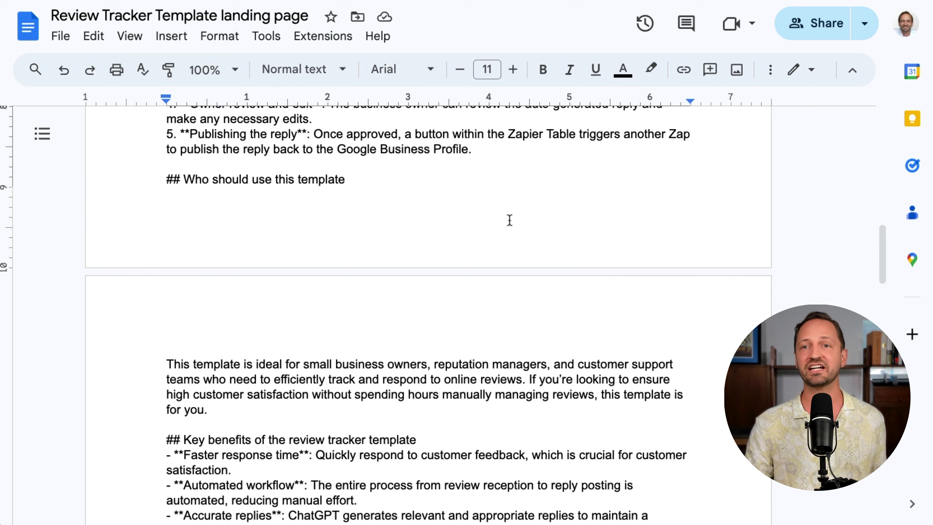
scroll(510, 224, "up", 4)
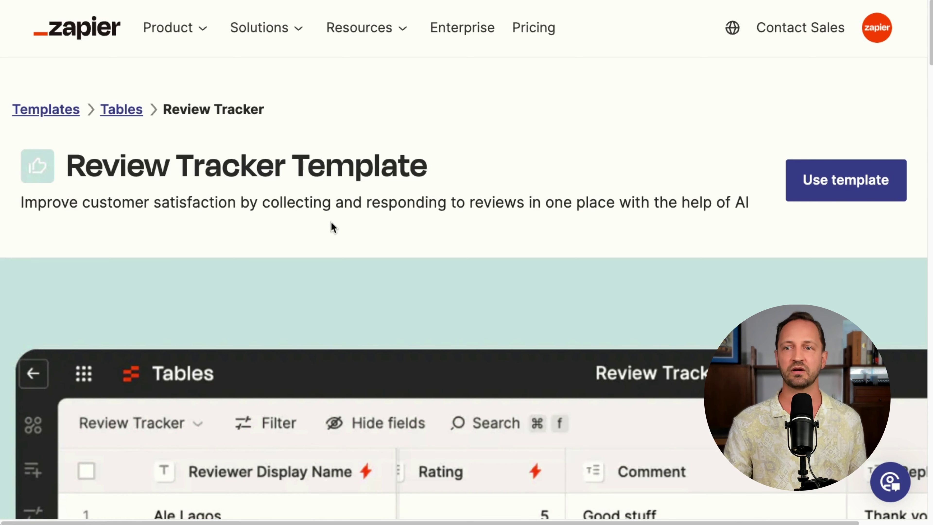
Review the published Review Tracker Template page on Zapier's website, from the highlighted subtitle through the body sections to the Frequently Asked Questions
left_click_drag(27, 206, 619, 221)
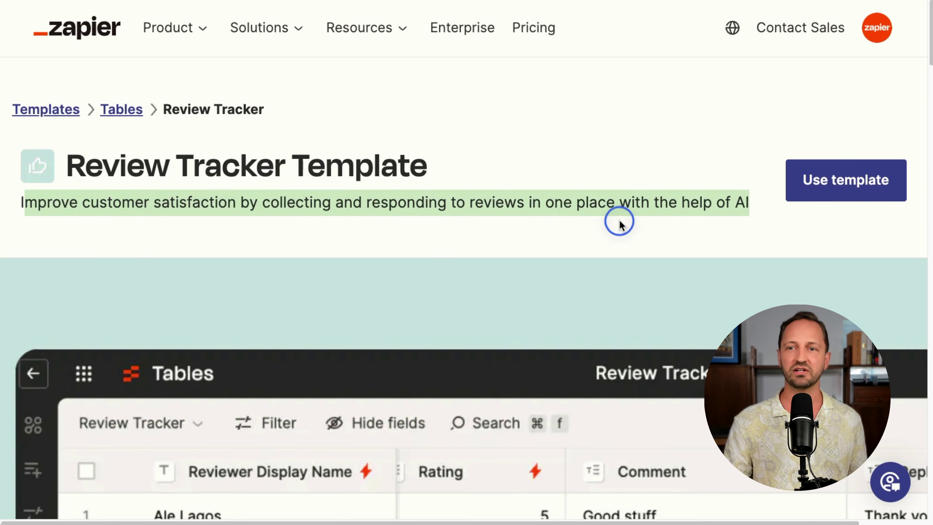
left_click(637, 240)
scroll(557, 223, "down", 10)
scroll(550, 217, "down", 3)
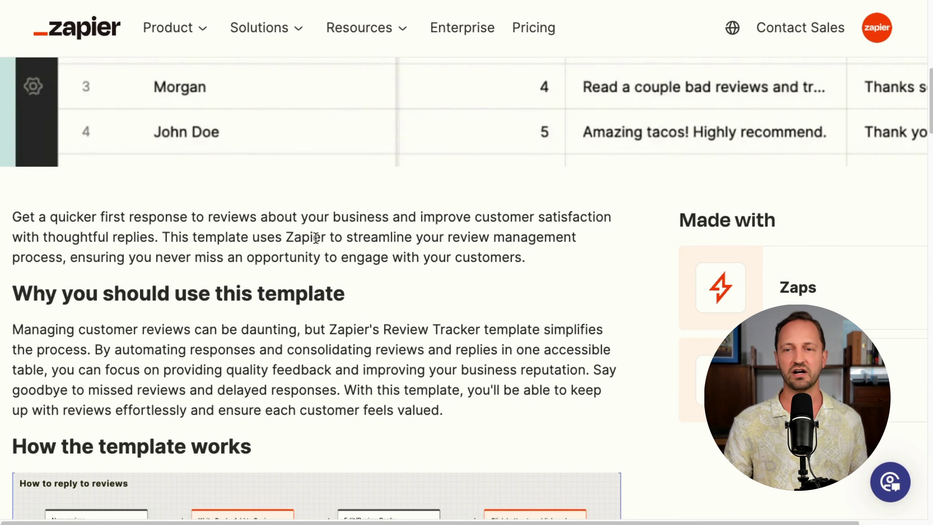
scroll(281, 338, "down", 10)
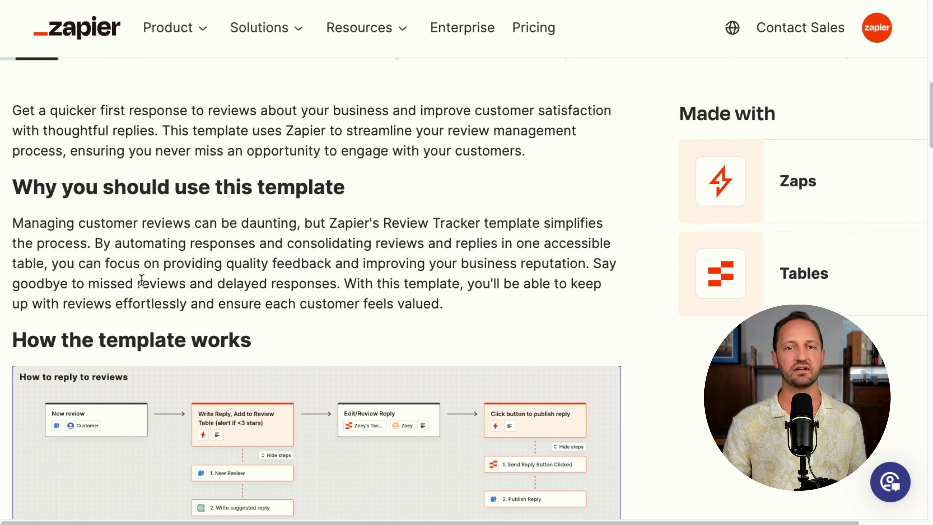
scroll(279, 342, "down", 15)
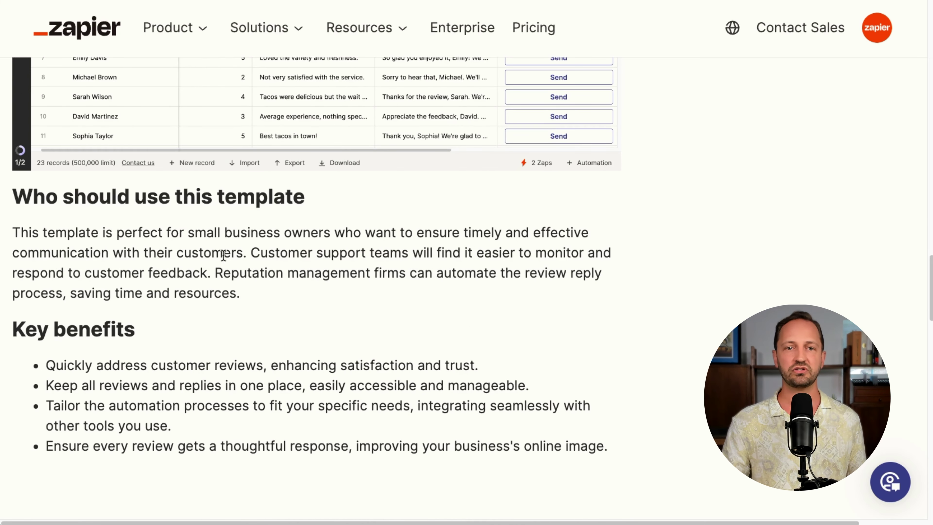
scroll(223, 255, "down", 5)
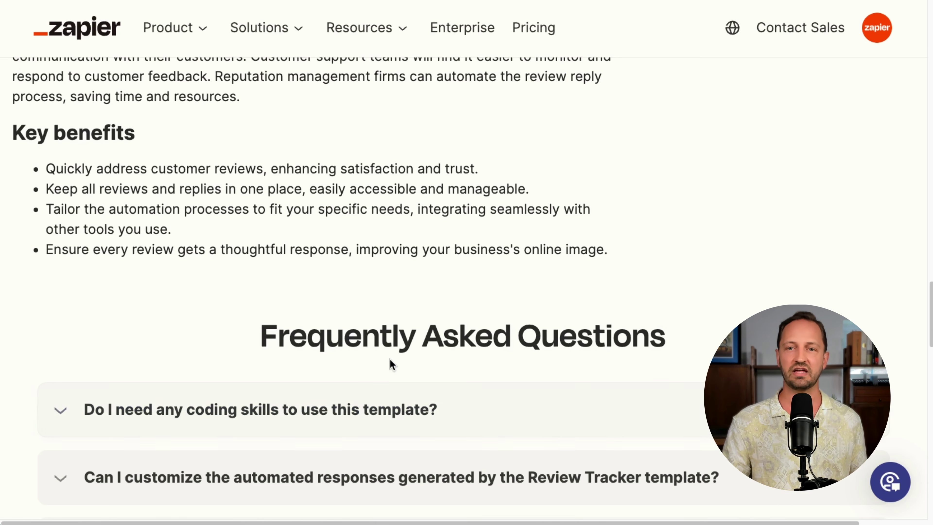
scroll(722, 220, "up", 1)
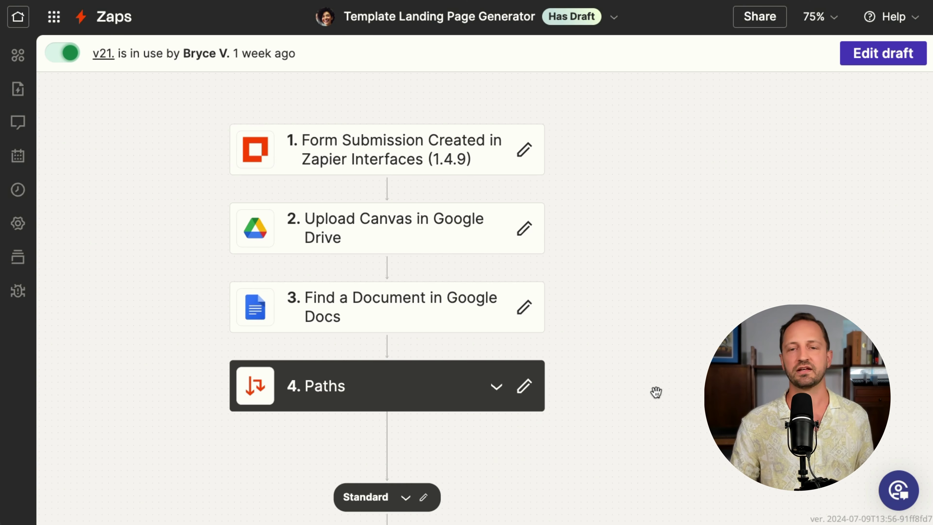
Return to the Template Landing Page Generator Zap and review its whole flow from the form submission trigger to the final Slack direct message
left_click_drag(656, 392, 656, 382)
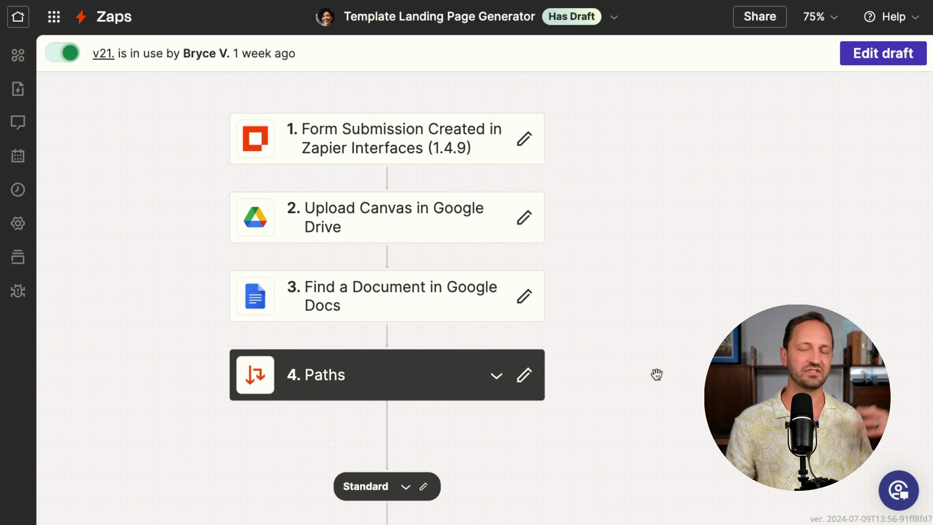
left_click_drag(671, 471, 639, 183)
left_click_drag(688, 423, 751, 52)
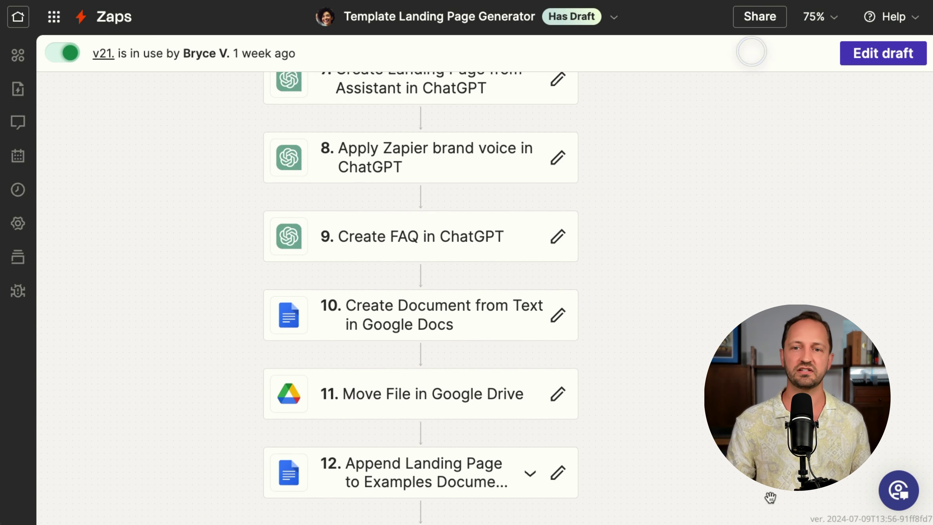
left_click_drag(721, 446, 672, 226)
left_click_drag(697, 426, 700, 300)
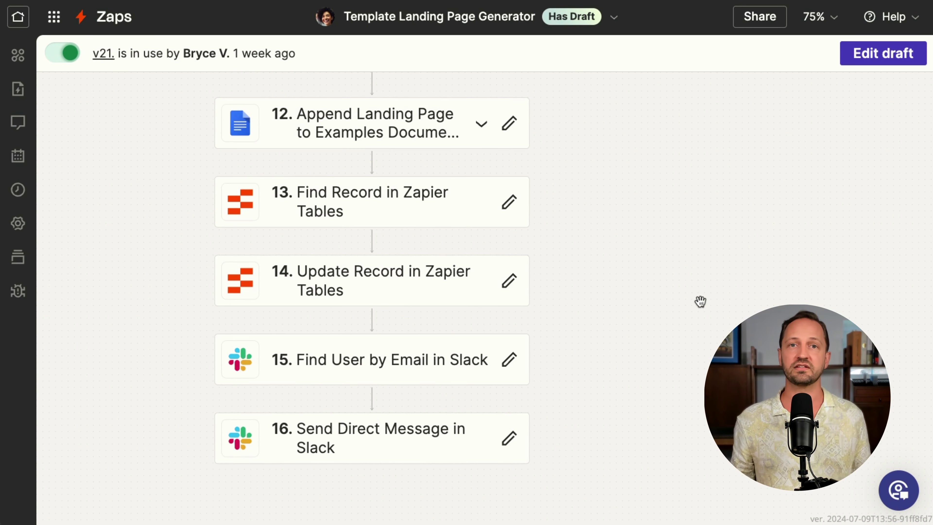